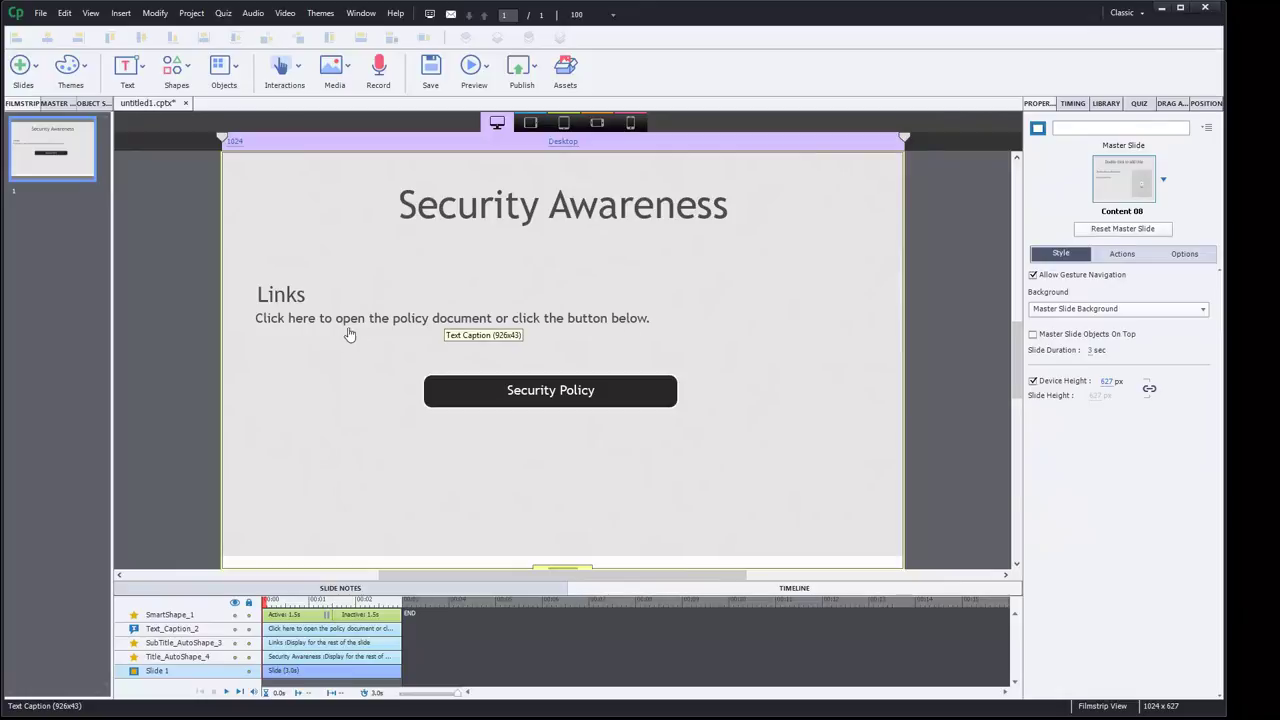
double_click(314, 320)
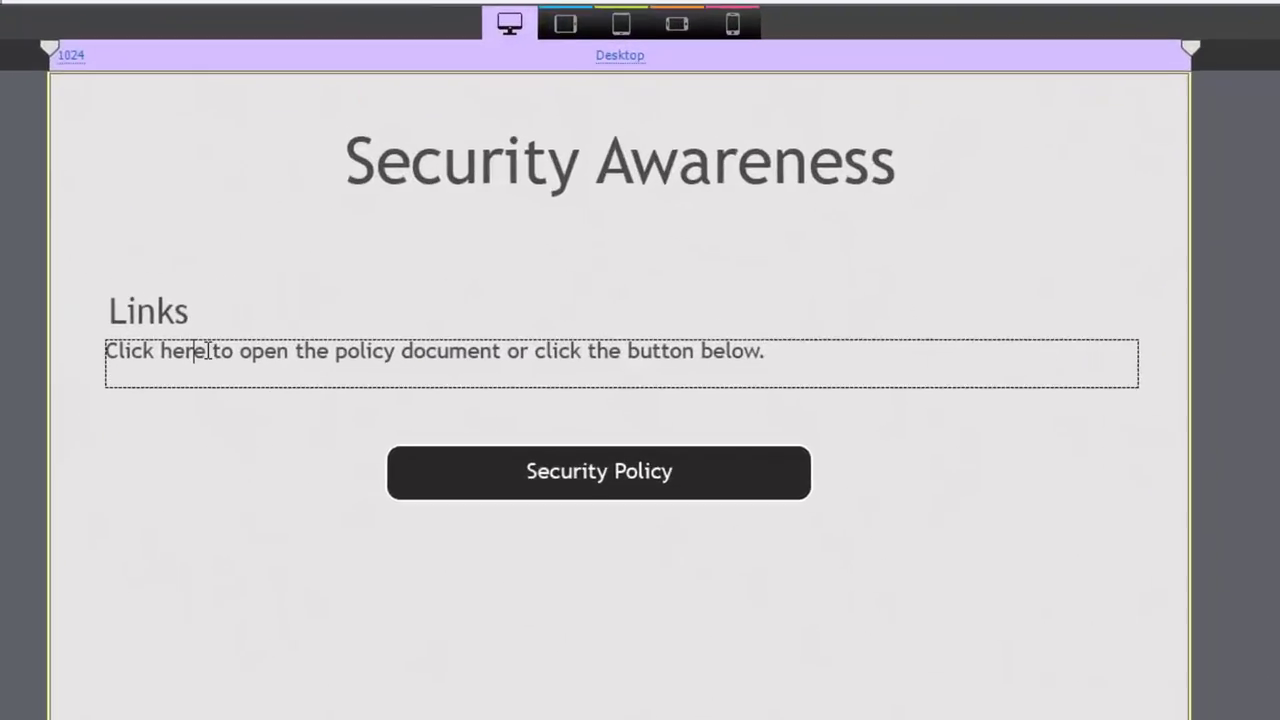
drag(205, 350, 161, 362)
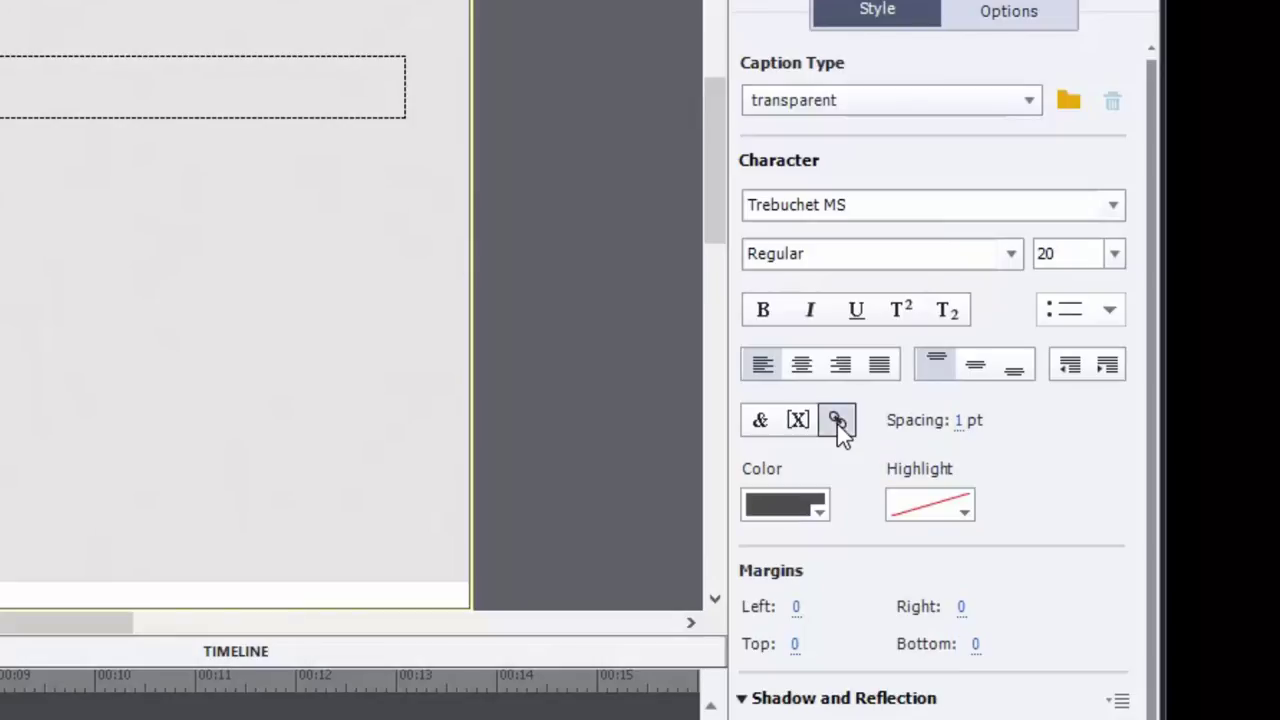
click(837, 421)
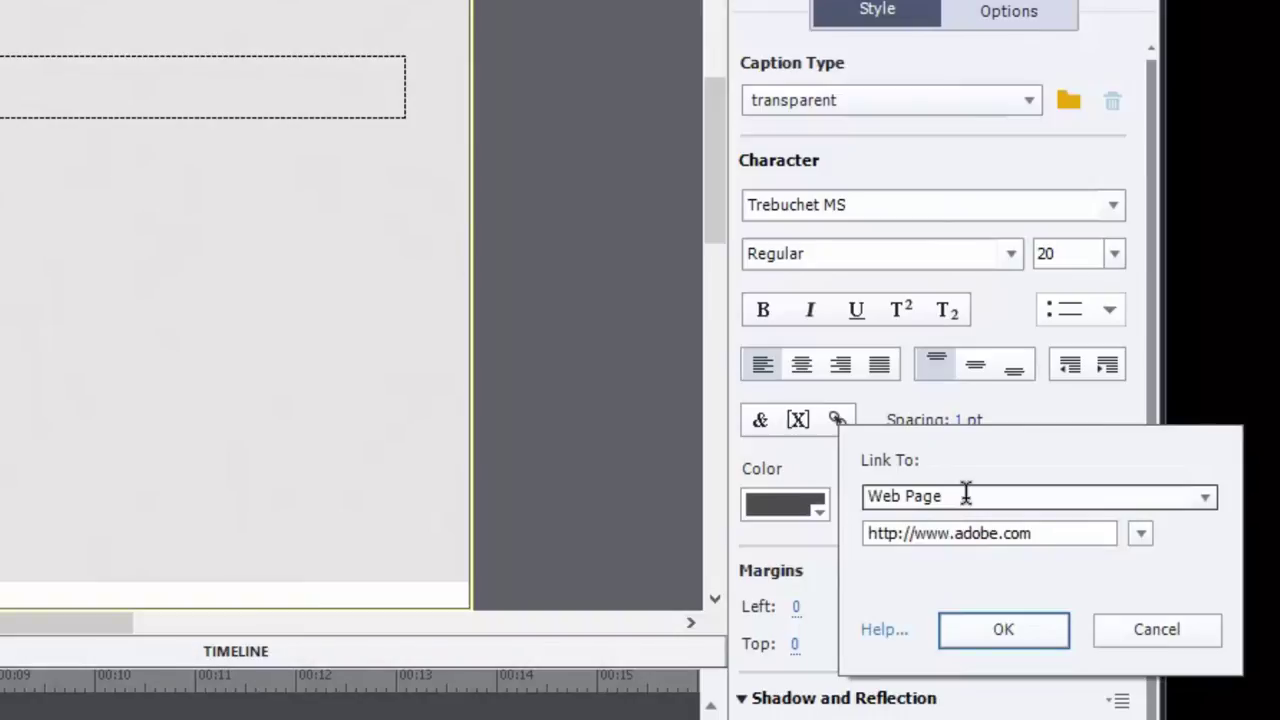
click(1206, 500)
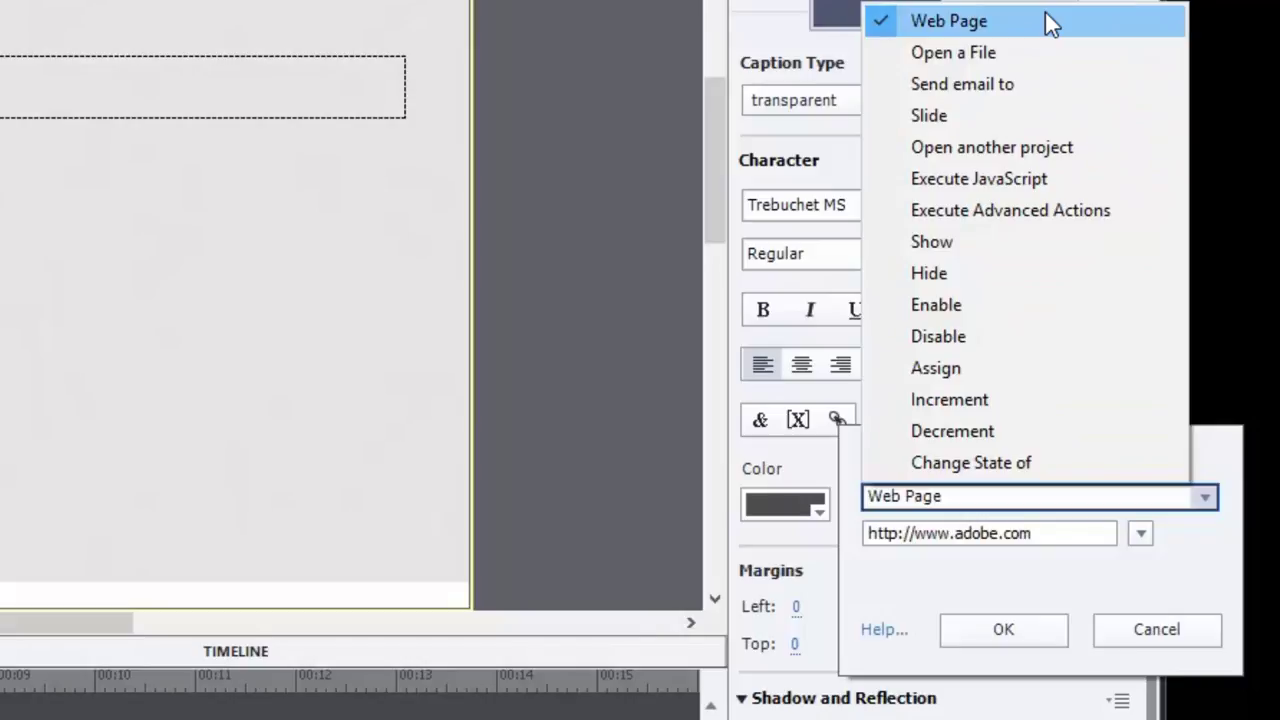
click(1202, 552)
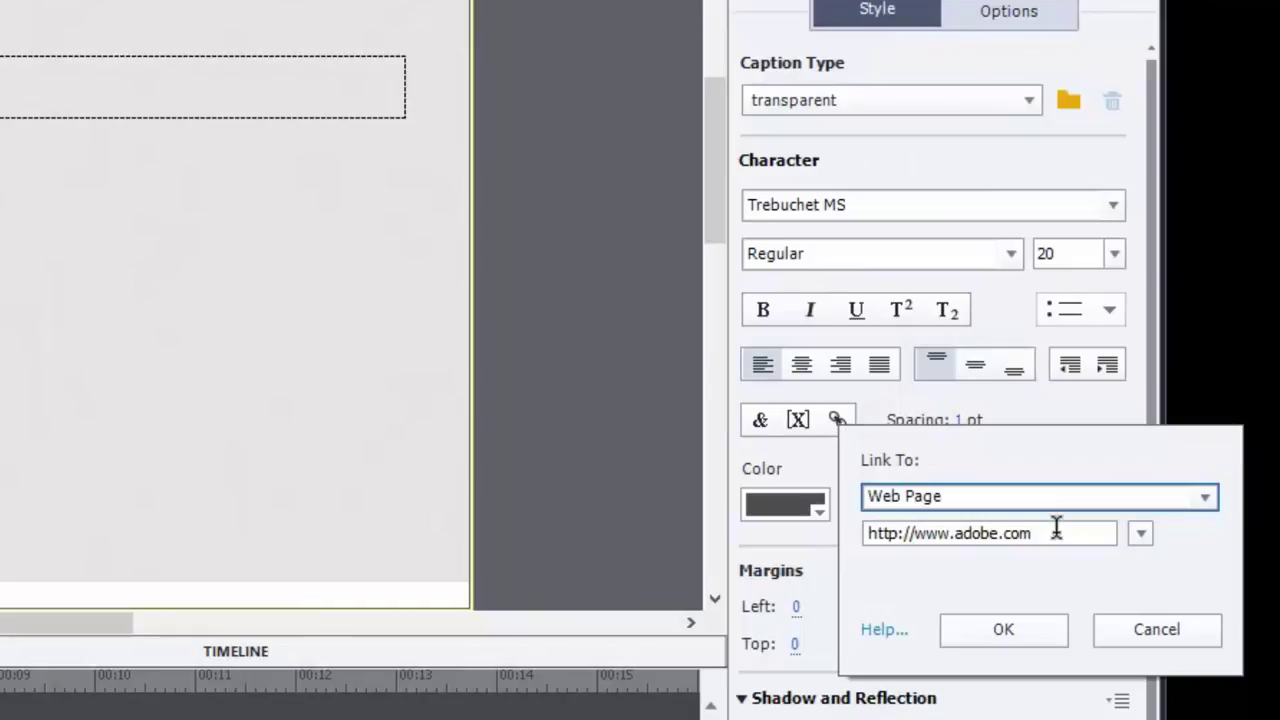
drag(1046, 531, 803, 520)
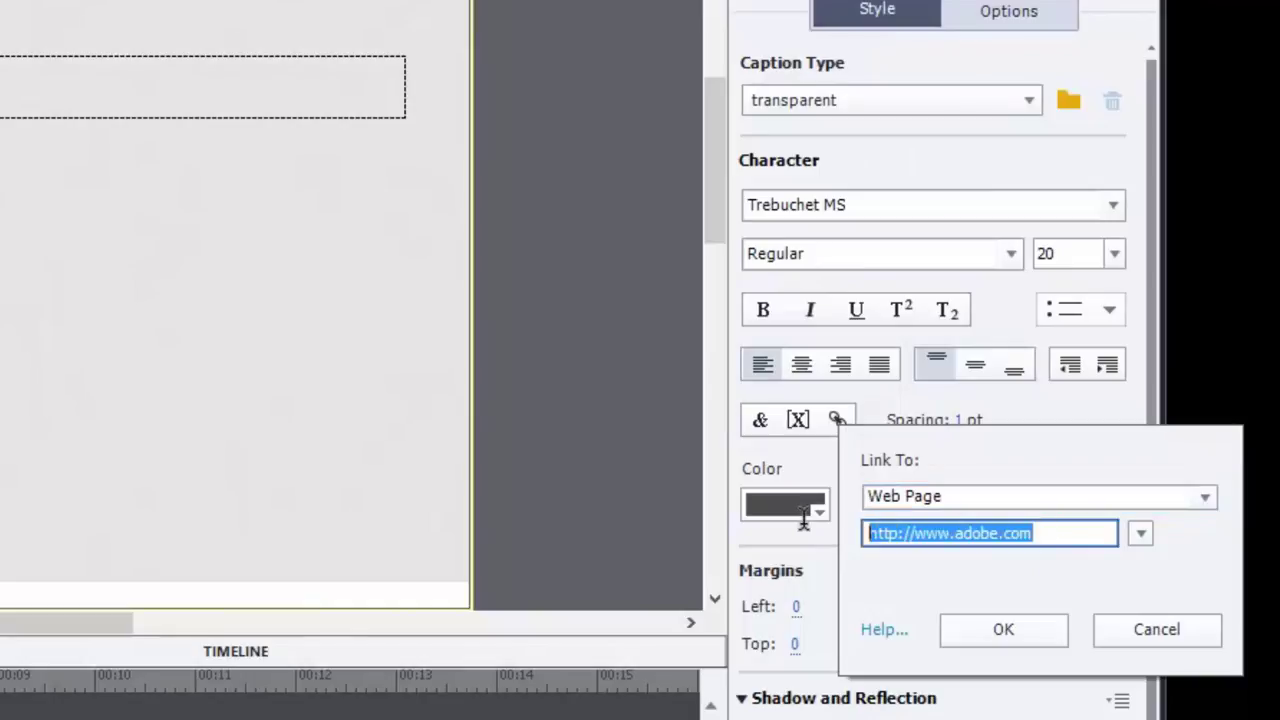
click(1047, 533)
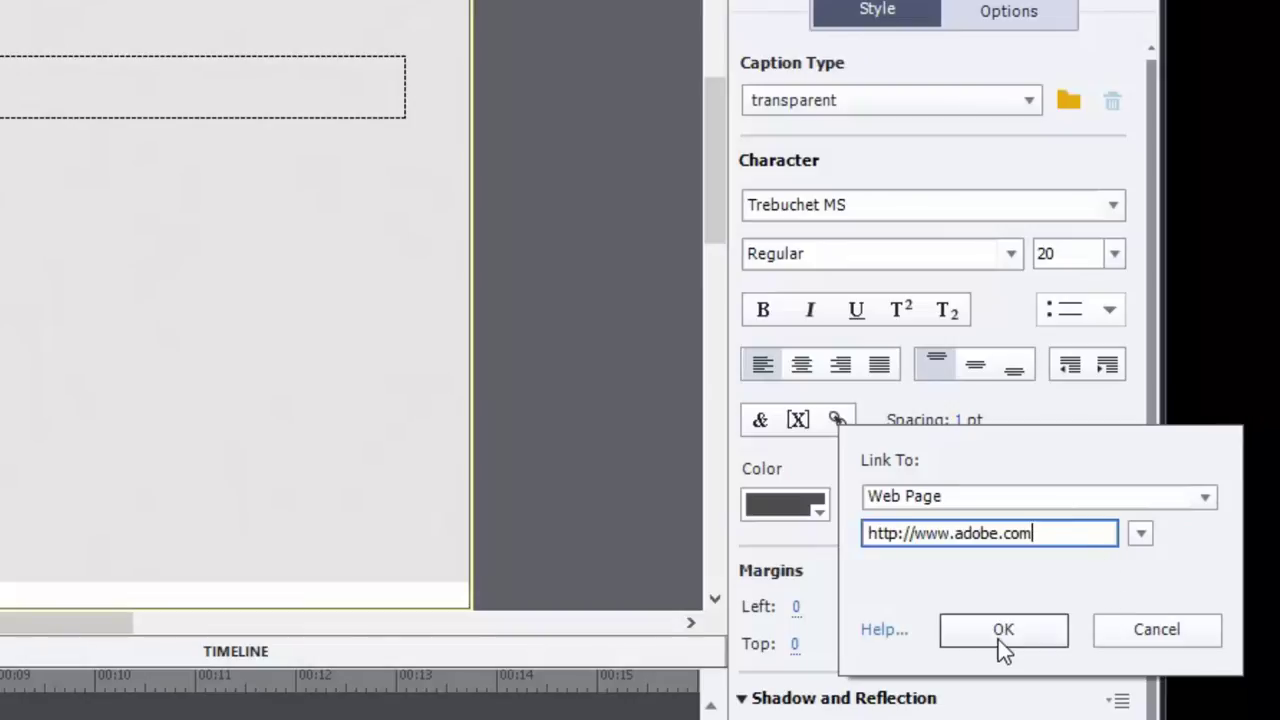
click(1140, 534)
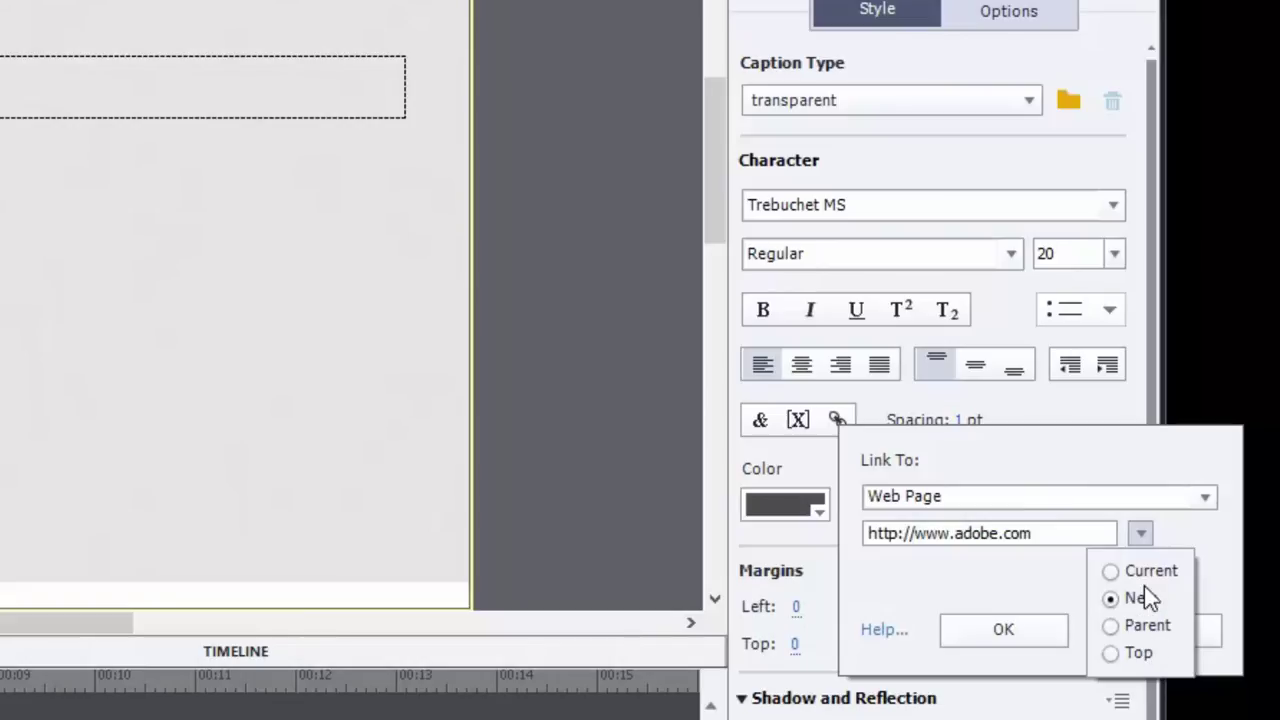
click(1008, 595)
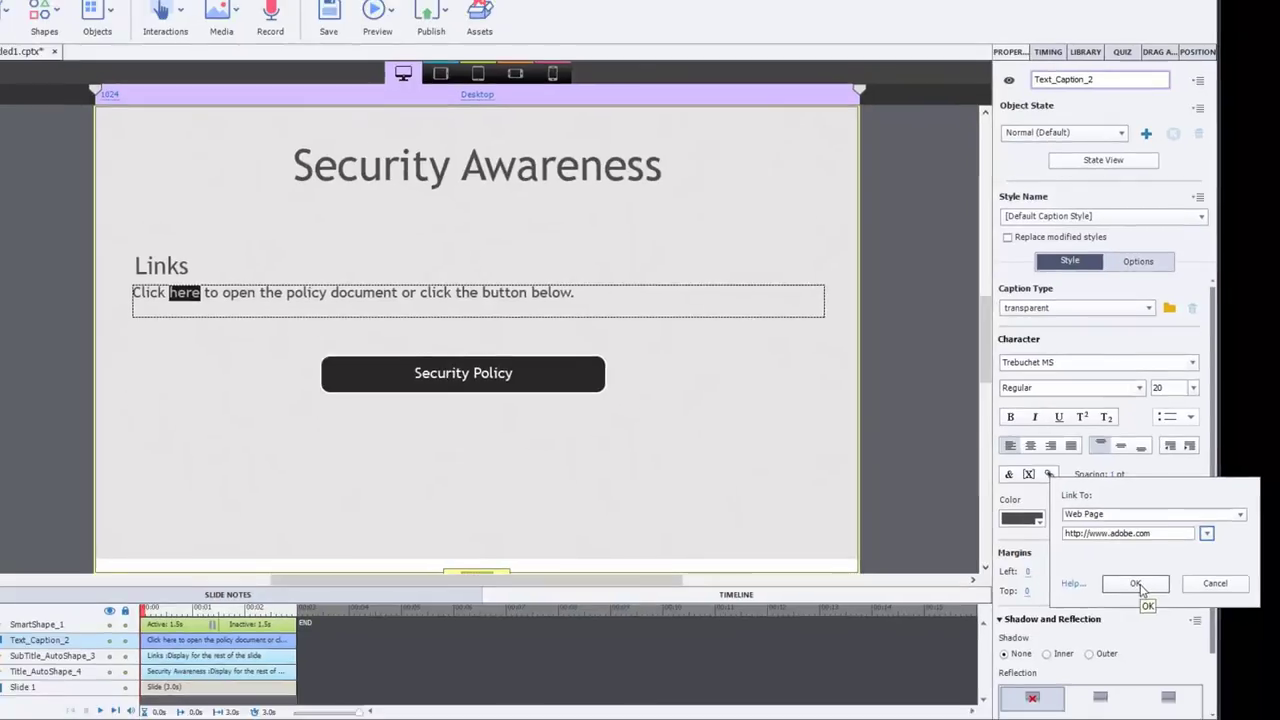
click(1005, 629)
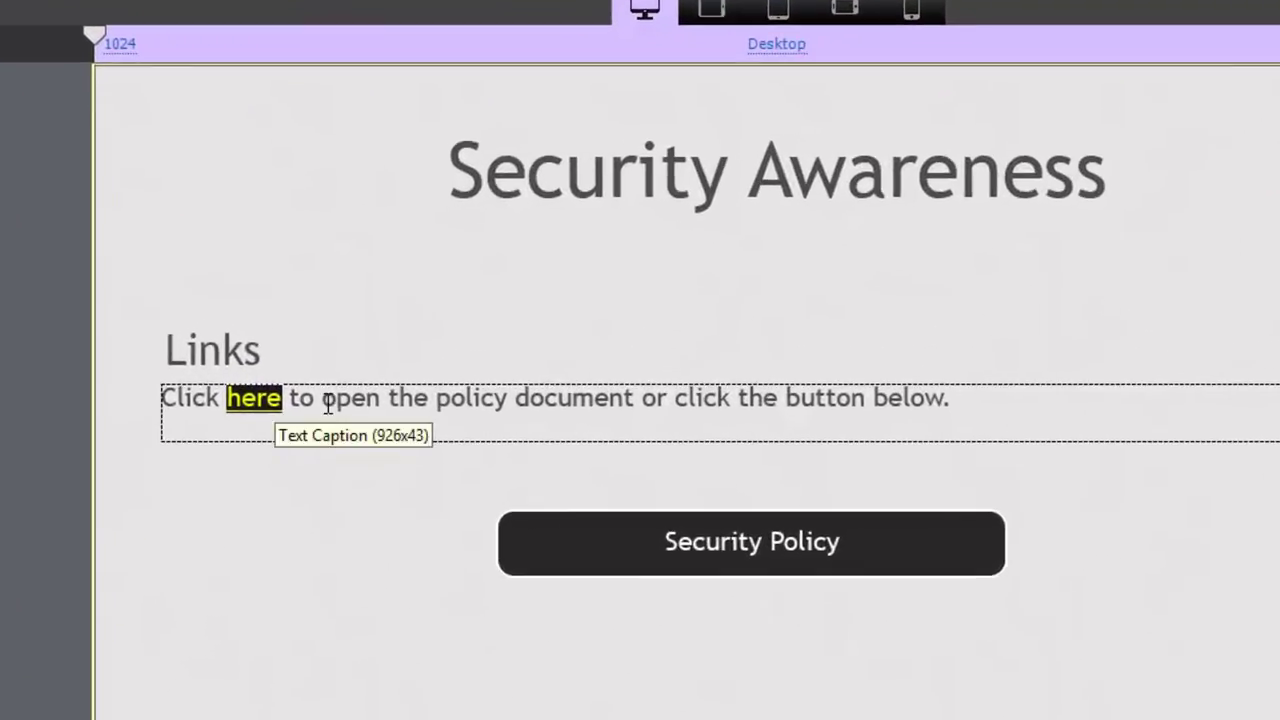
click(322, 400)
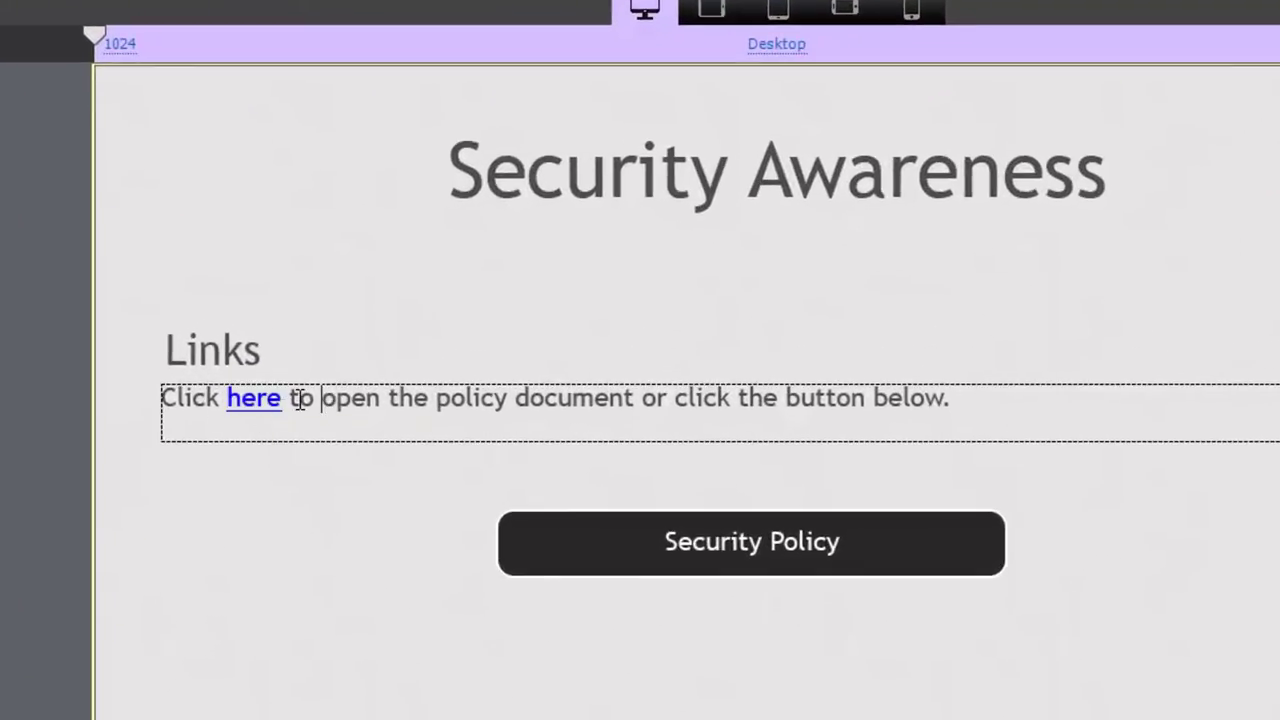
drag(282, 398, 228, 412)
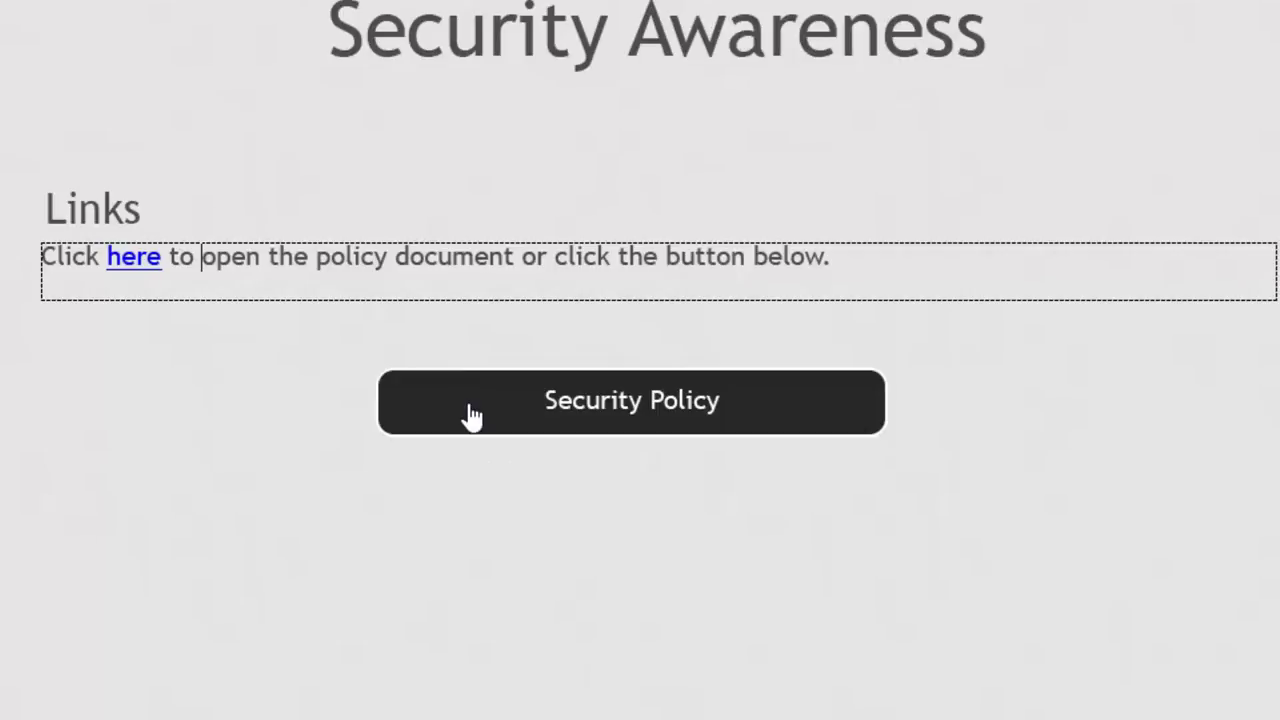
Move the Security Policy button slightly to the right to centre it on the slide.
click(466, 405)
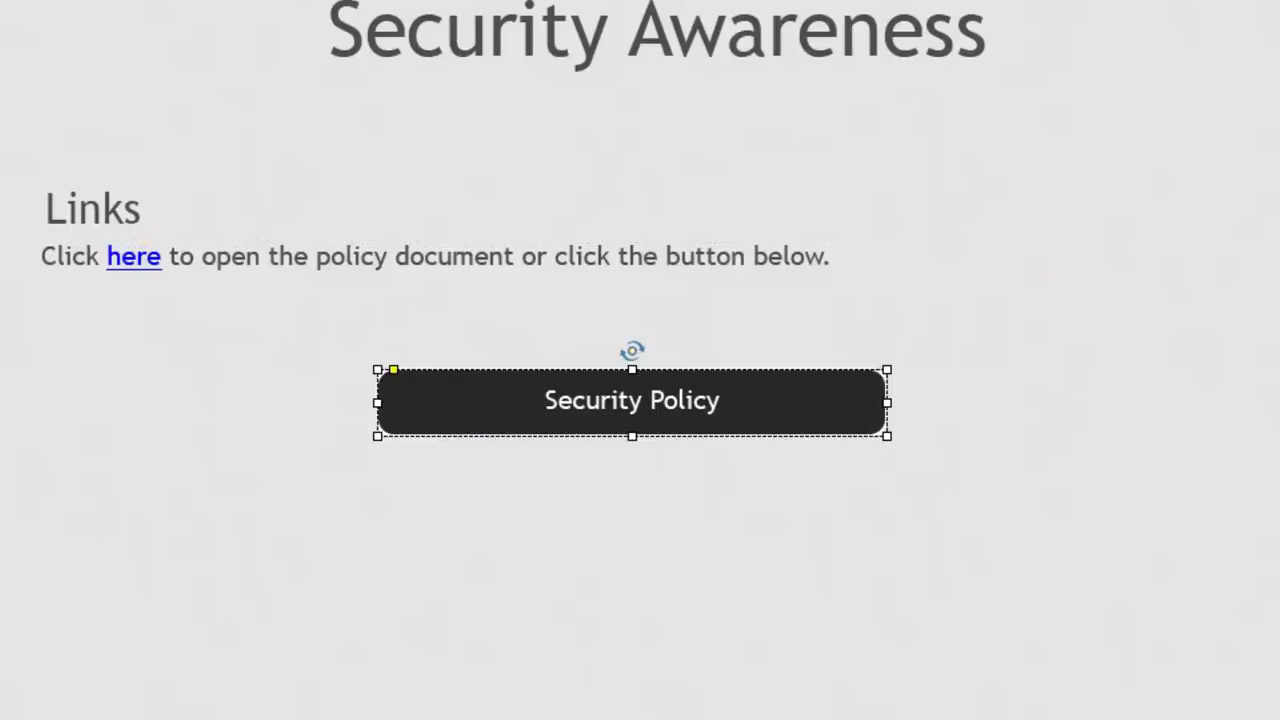
drag(640, 400, 664, 400)
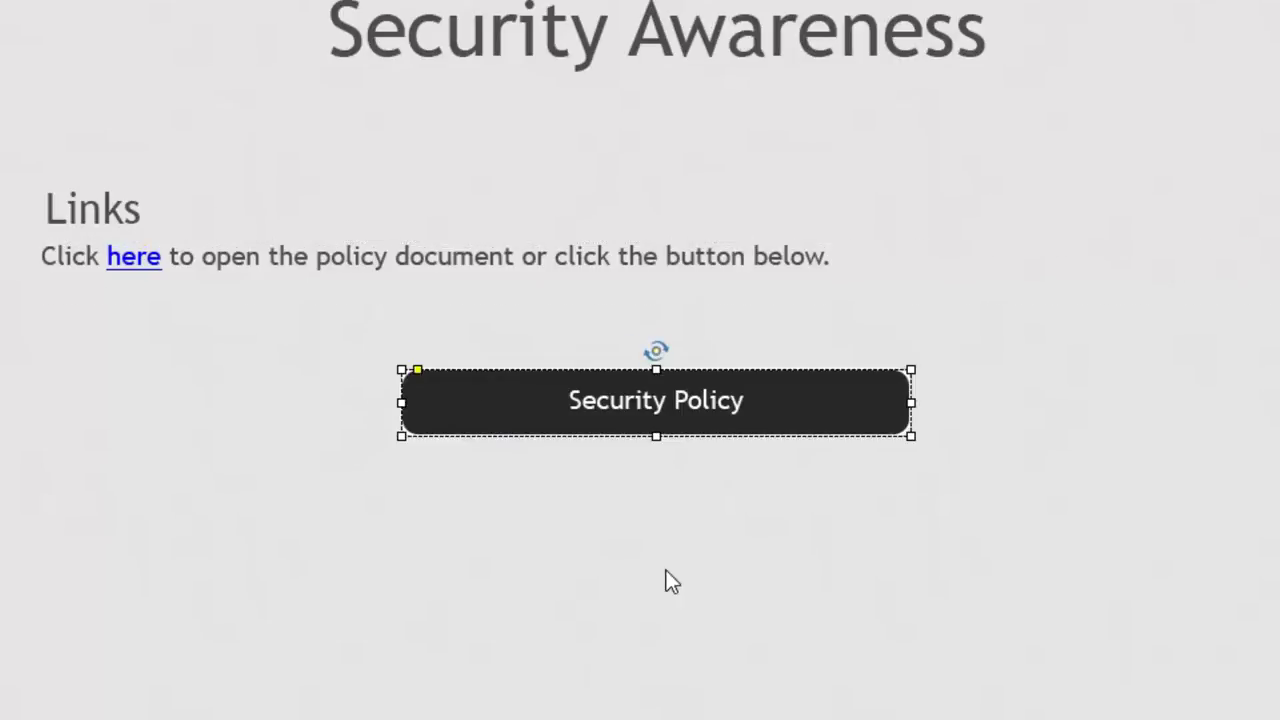
click(964, 384)
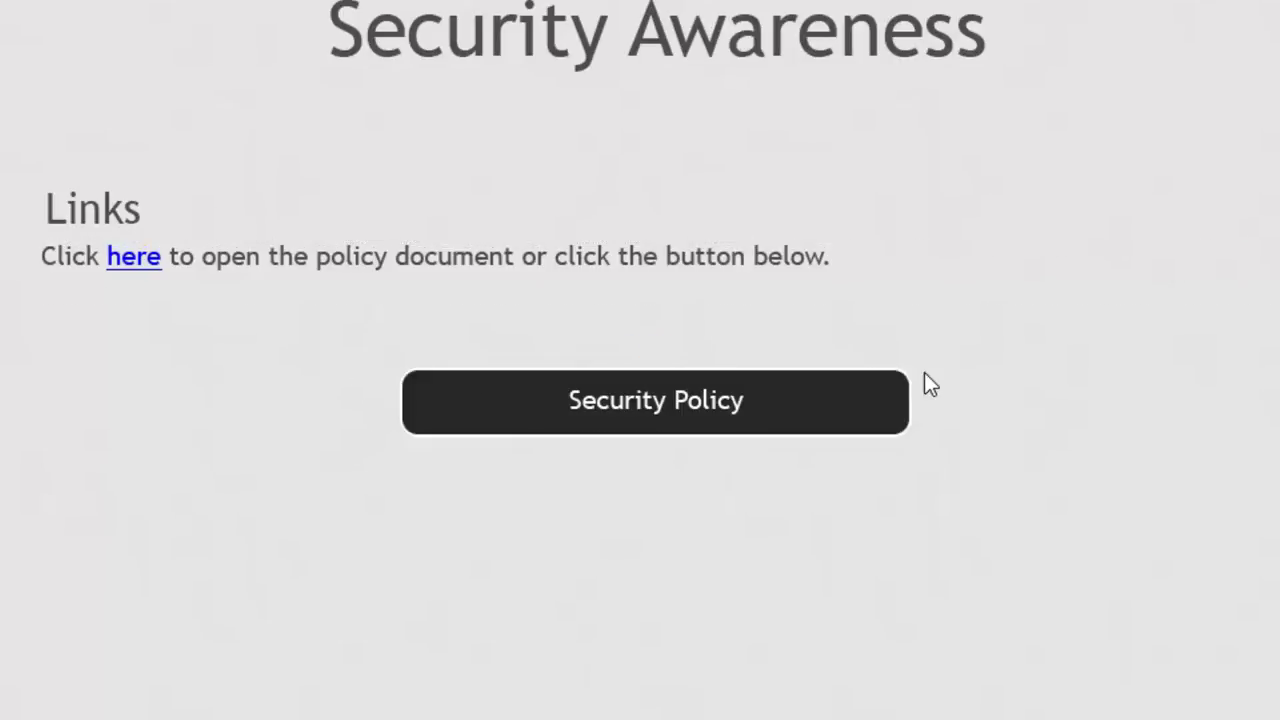
click(808, 421)
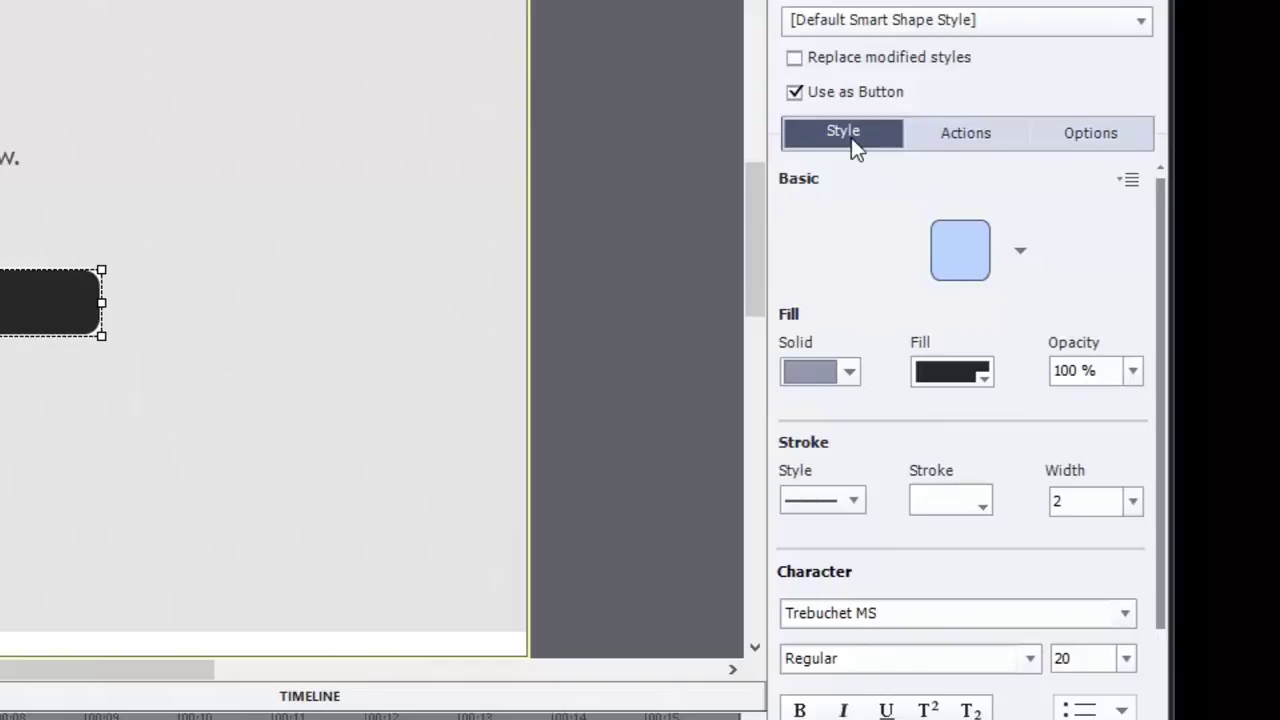
click(970, 134)
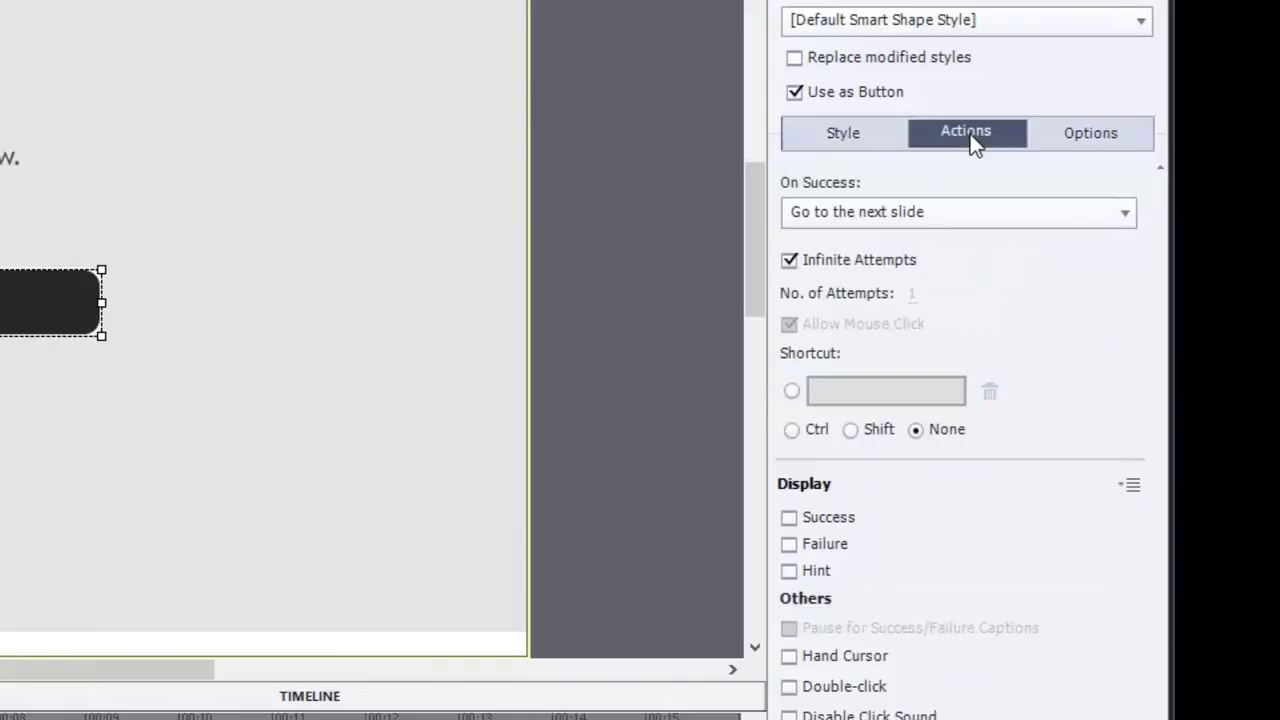
click(950, 215)
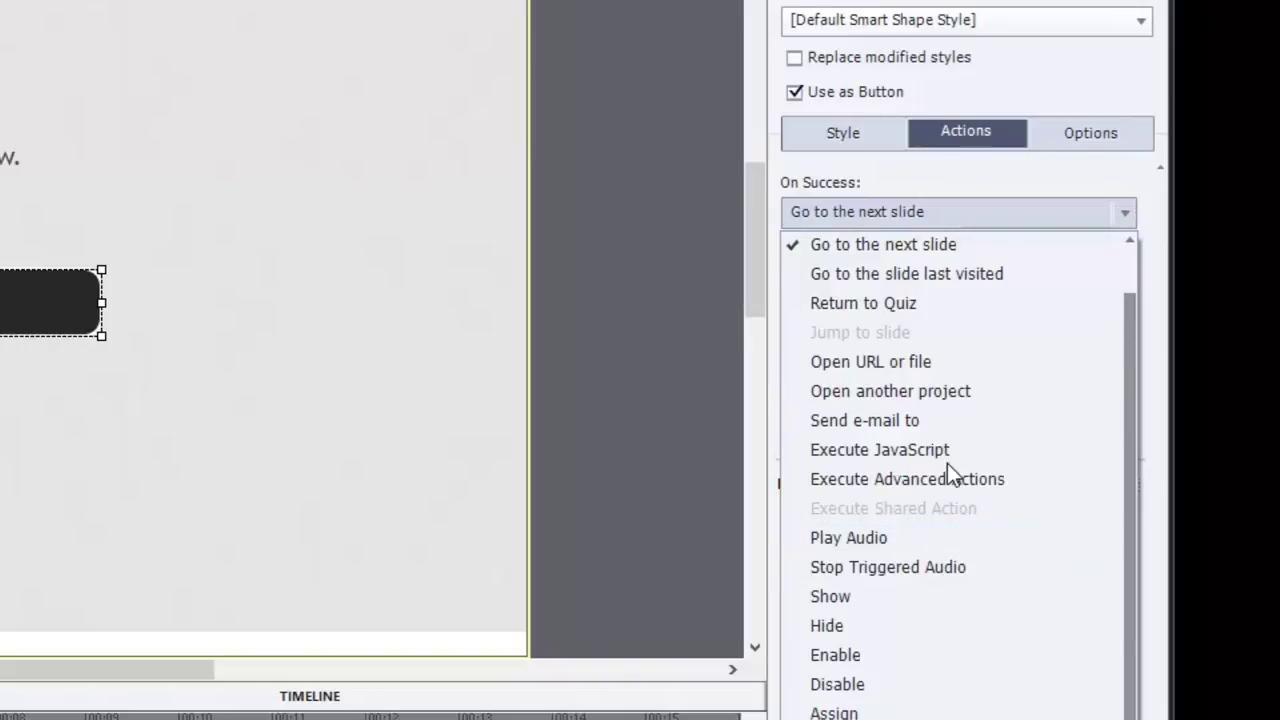
click(906, 363)
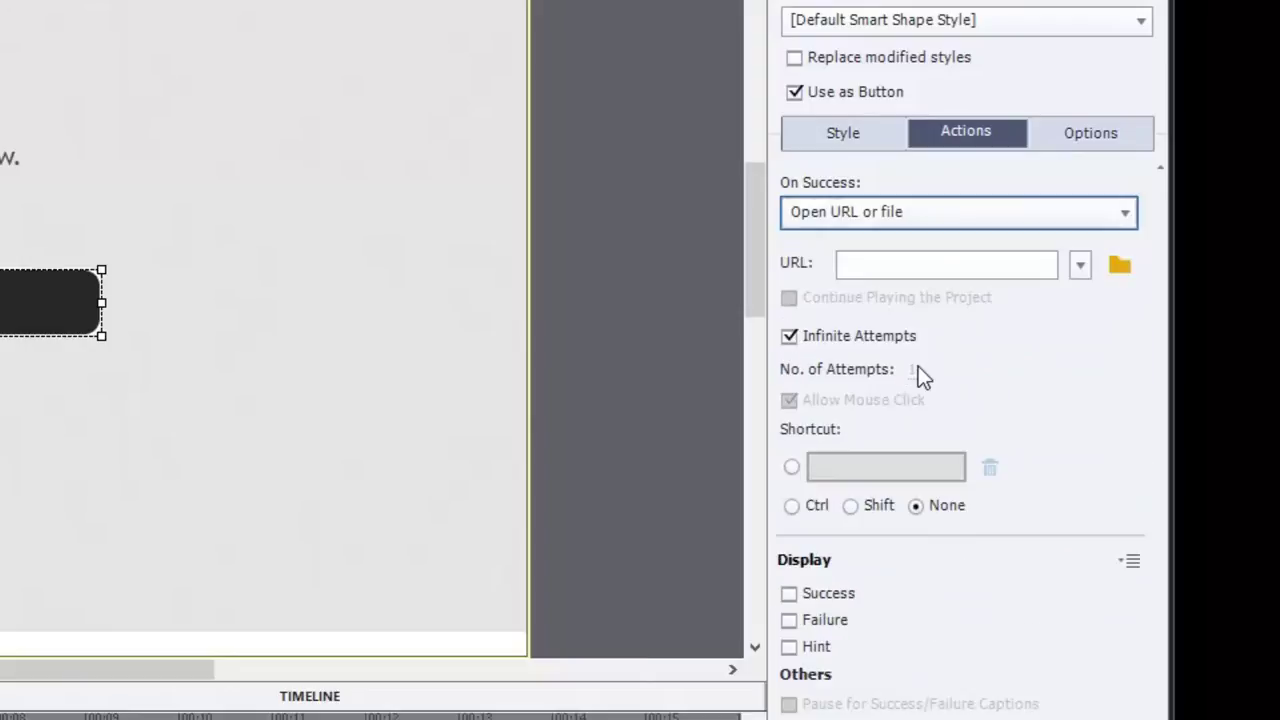
click(876, 263)
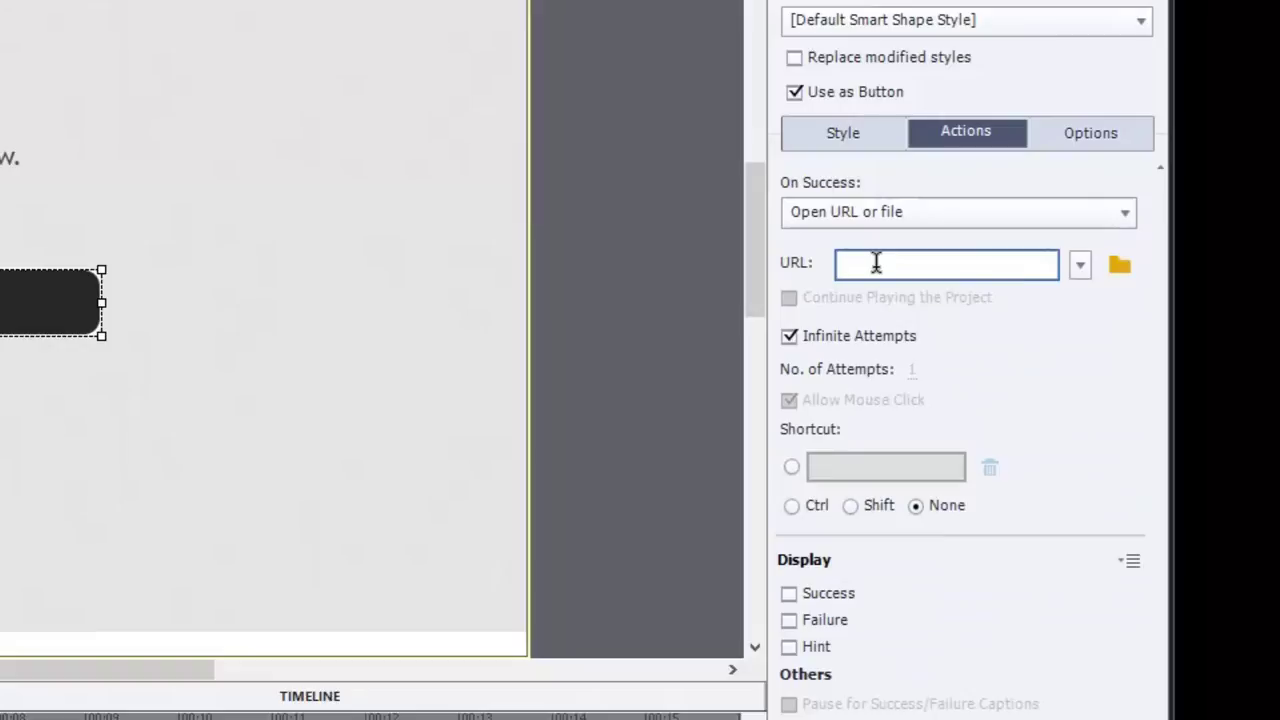
text(www.adobe.com)
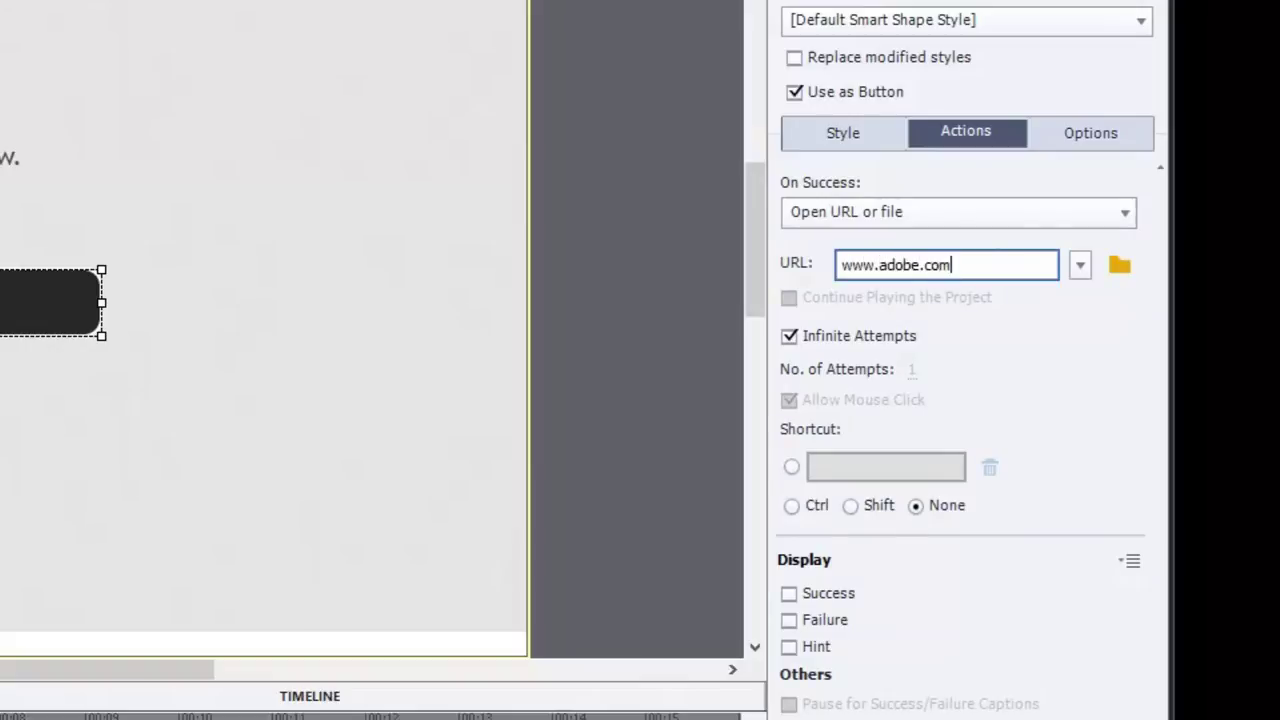
Make the button's URL open in a new window and turn off Continue Playing the Project.
click(1080, 266)
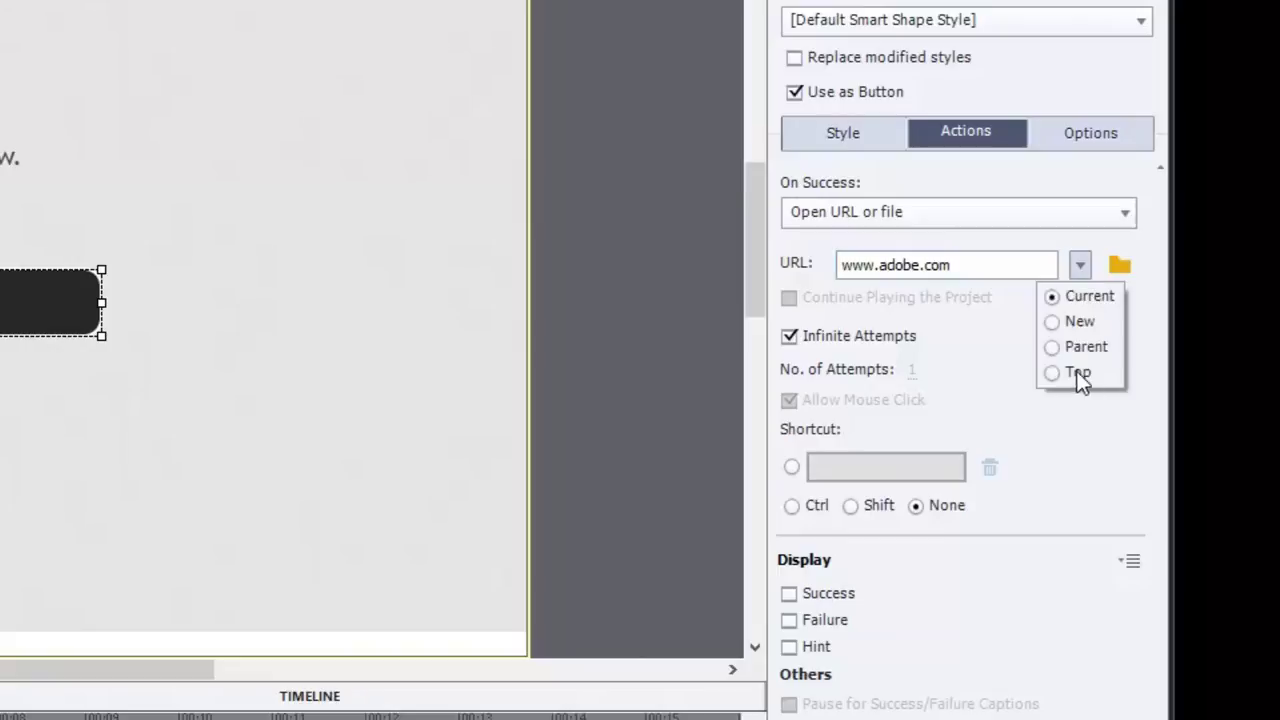
click(1053, 322)
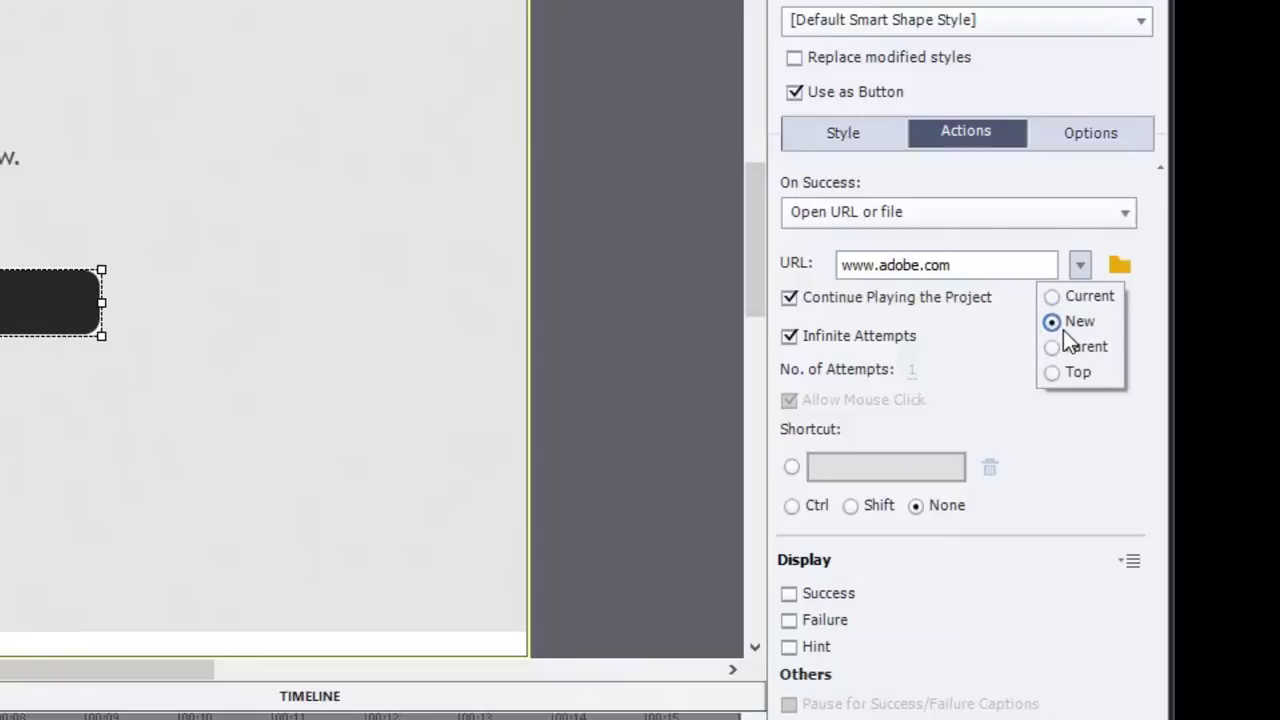
click(972, 343)
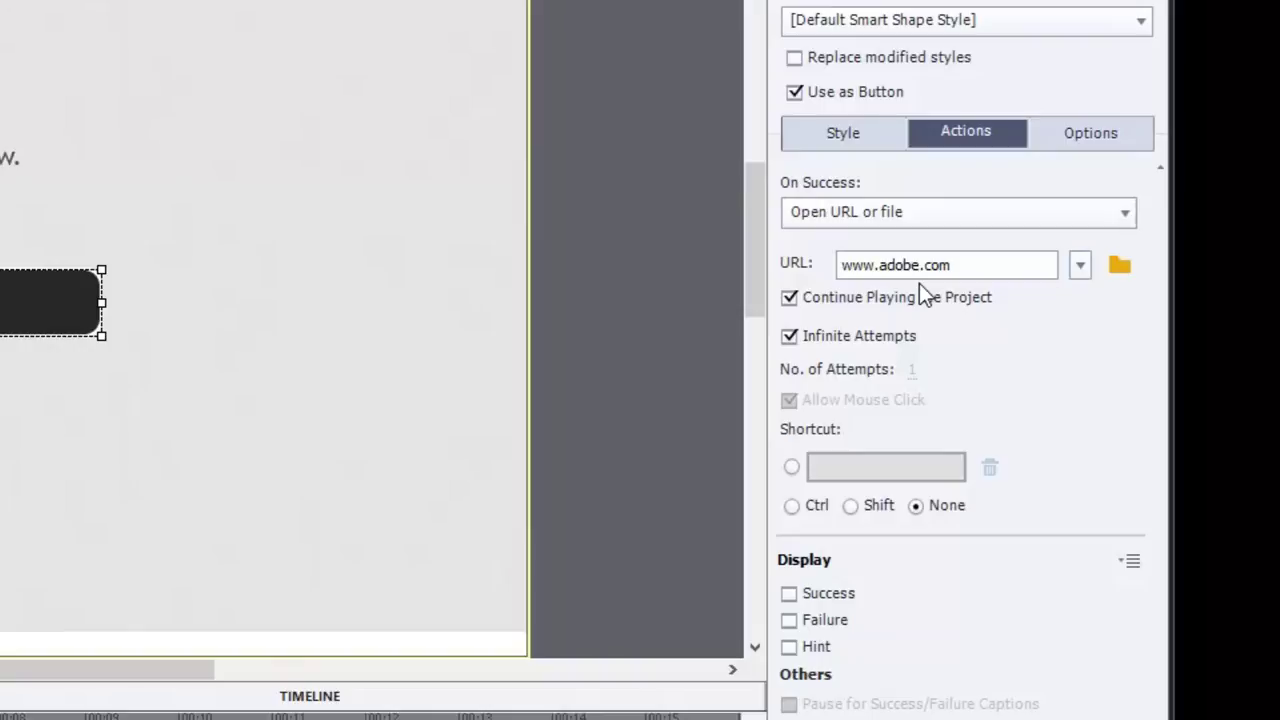
click(788, 298)
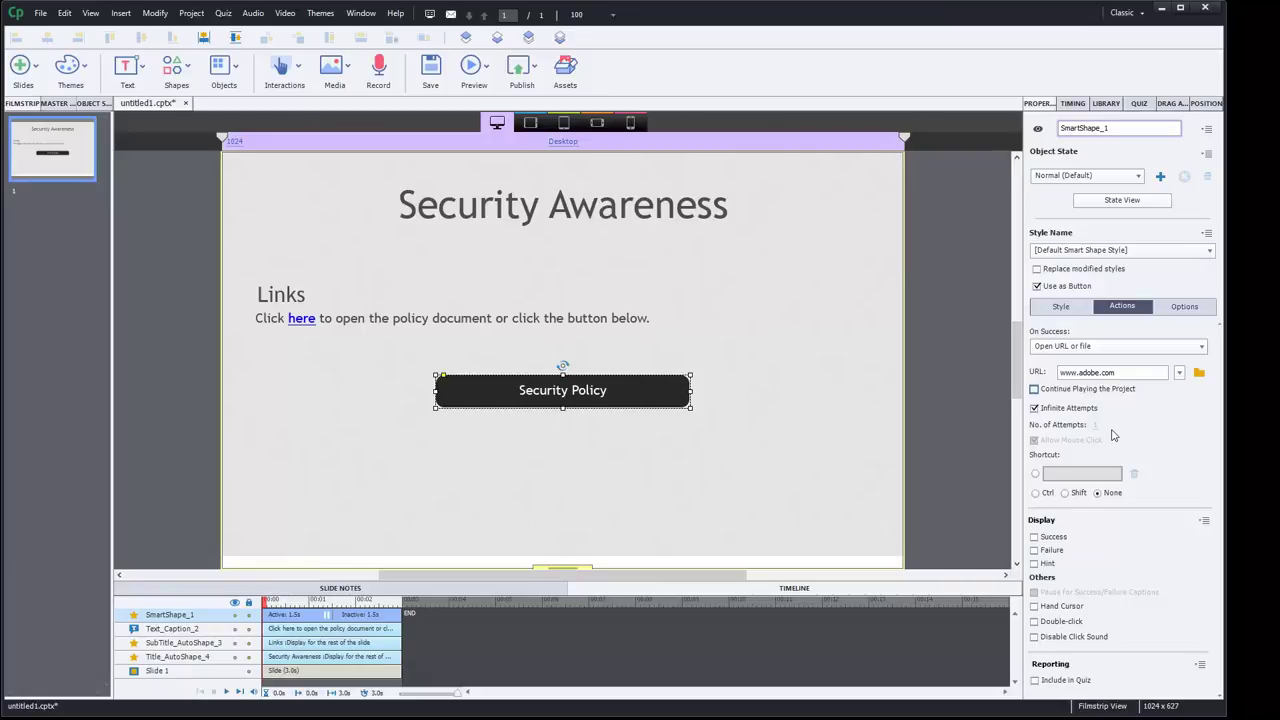
click(751, 451)
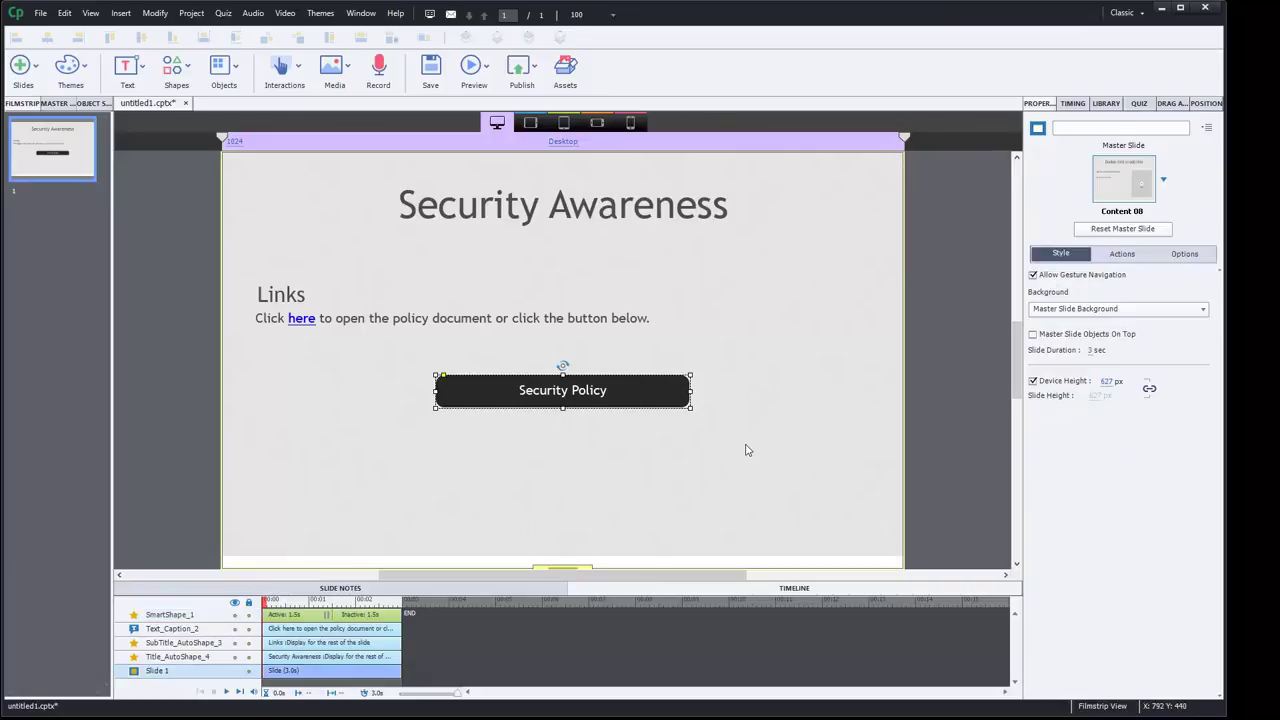
Set the Security Policy button's success action to Execute Advanced Actions and name a new standard action Policy_Document.
click(668, 390)
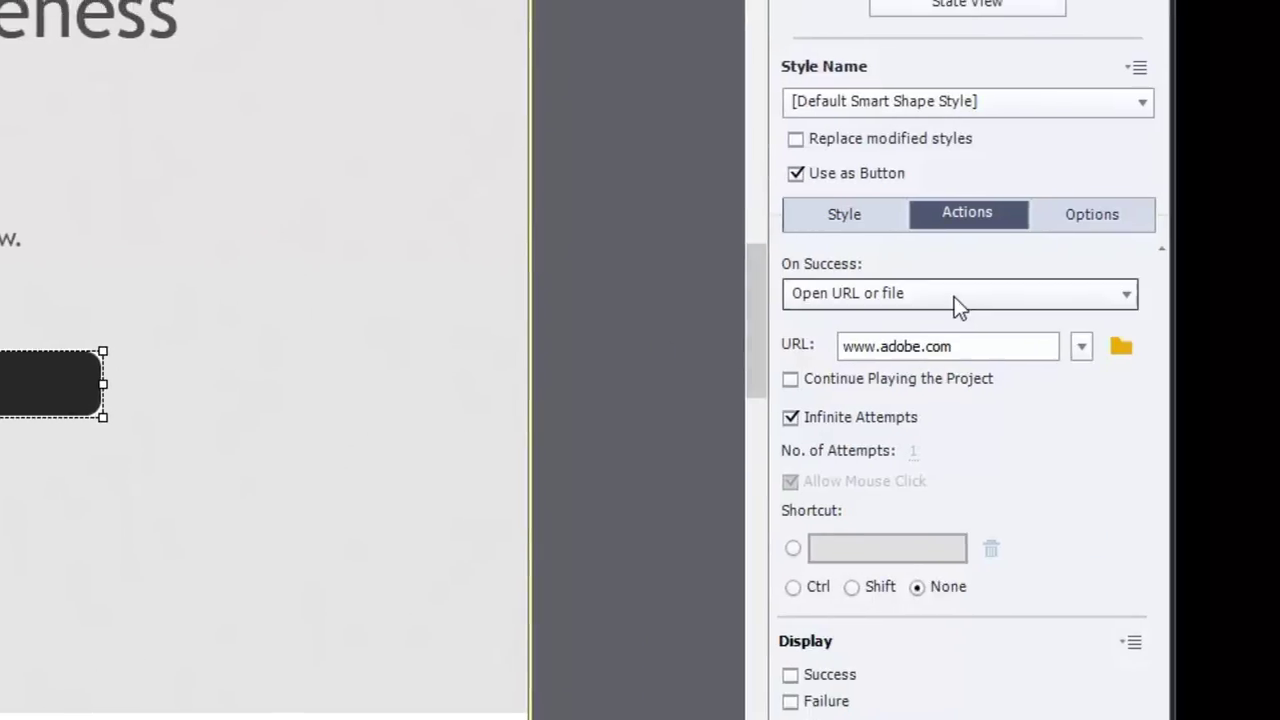
click(958, 300)
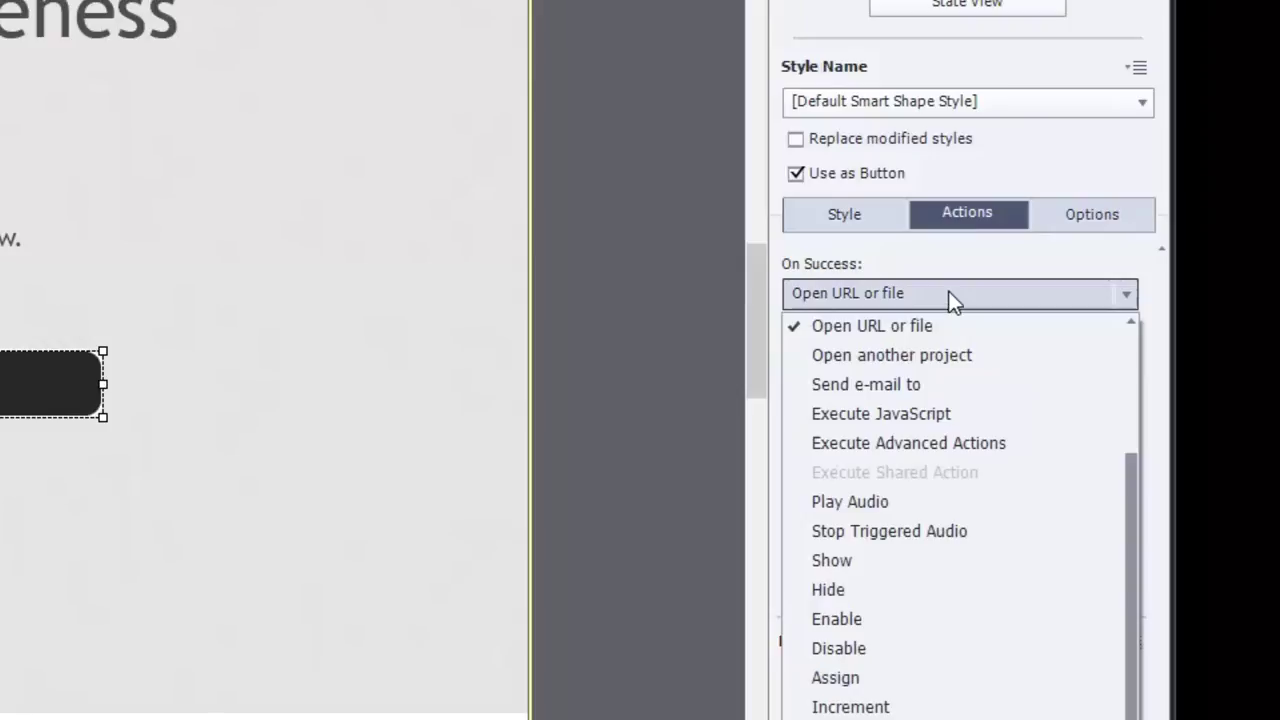
click(959, 442)
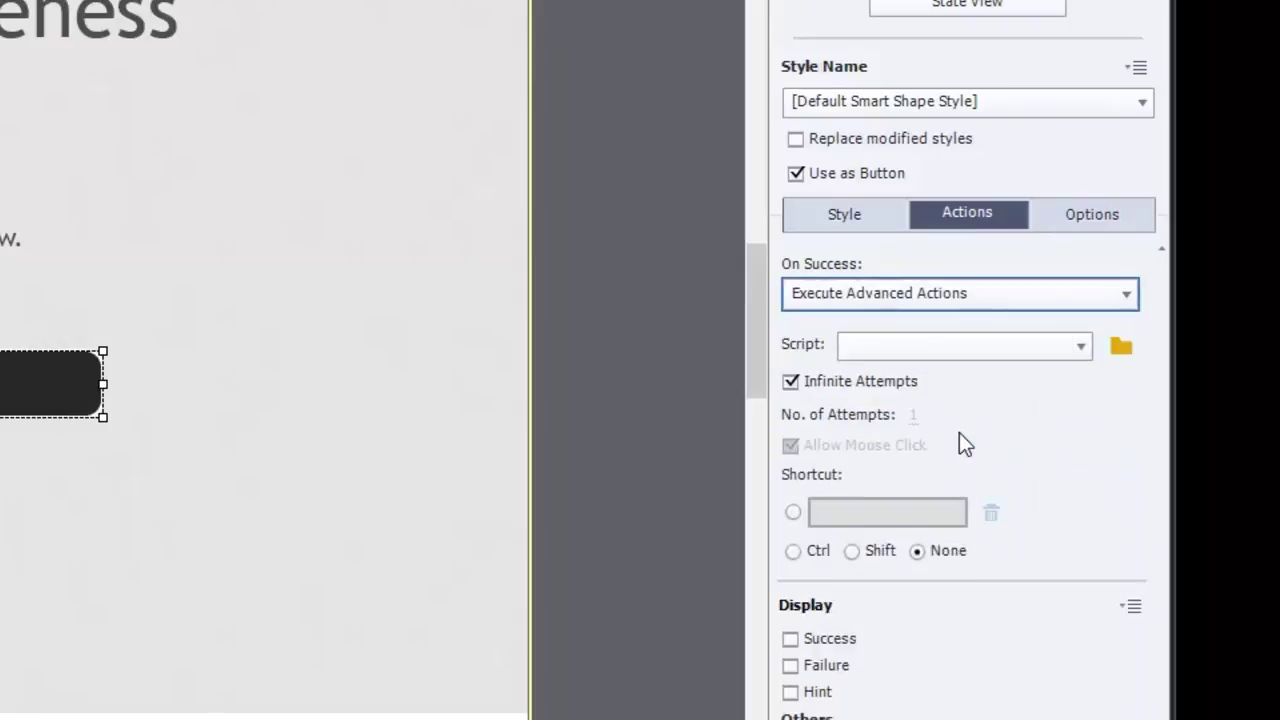
click(1121, 352)
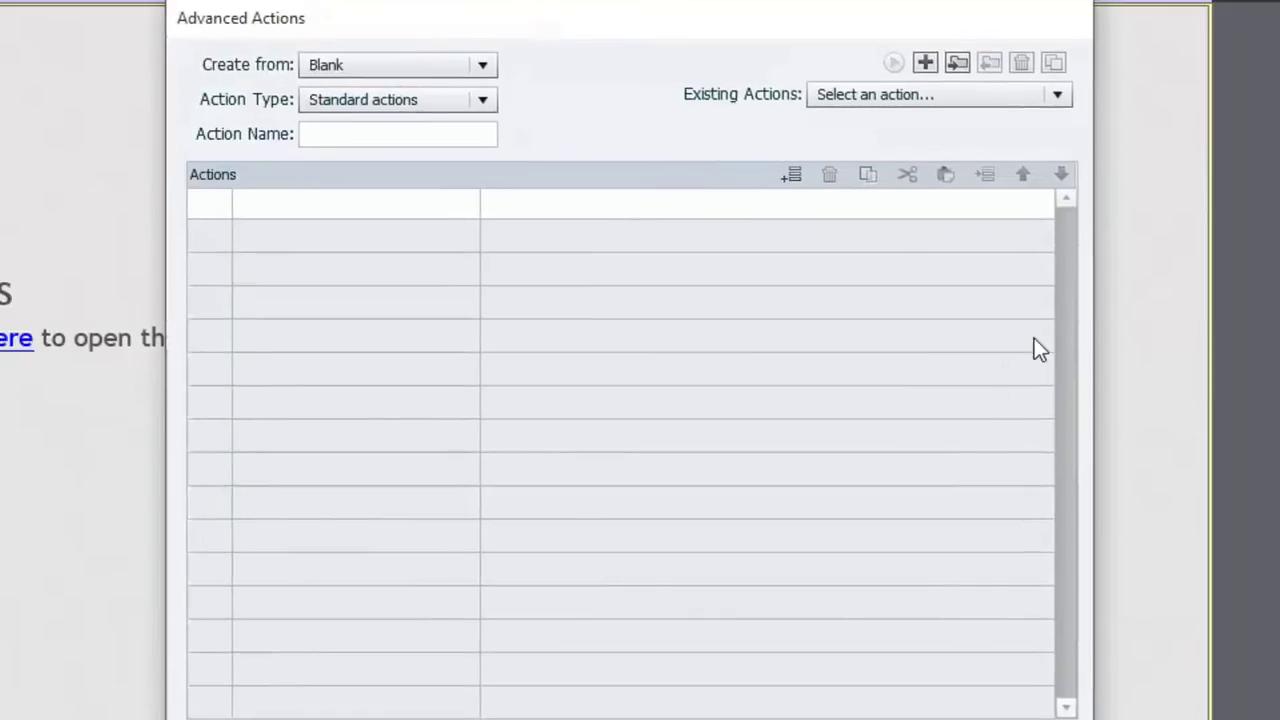
click(352, 134)
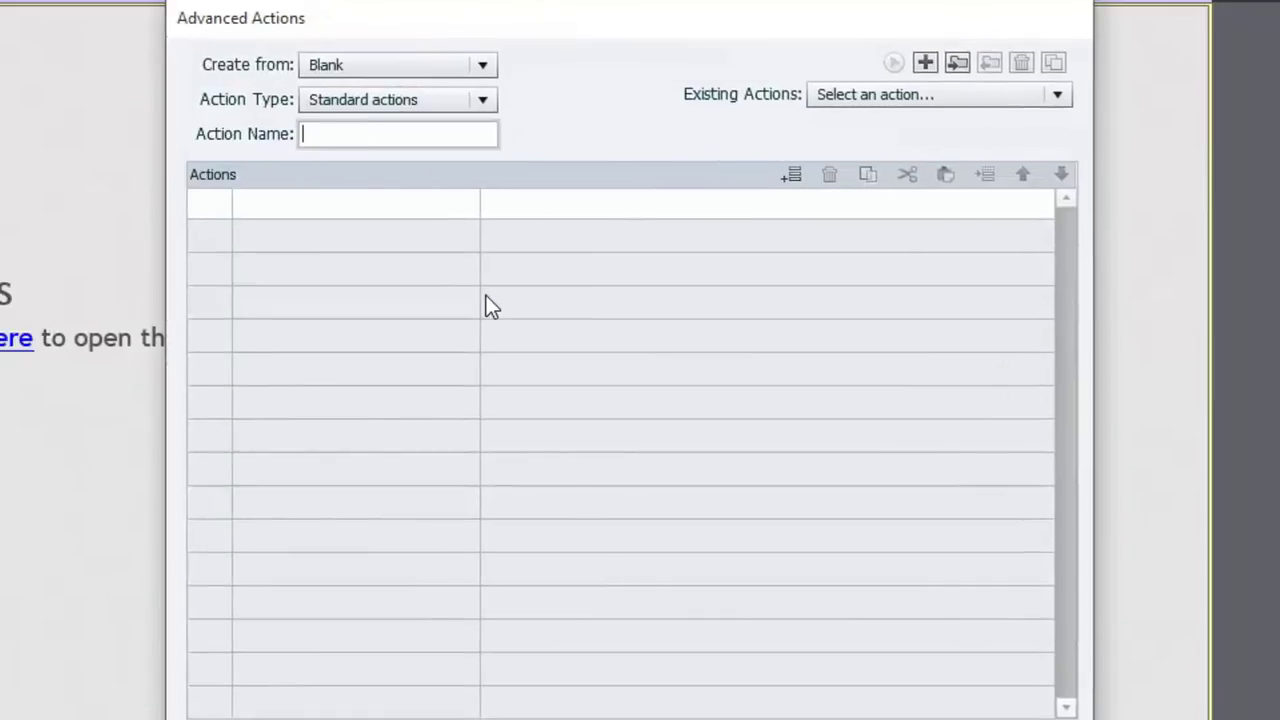
text(Policy_Document)
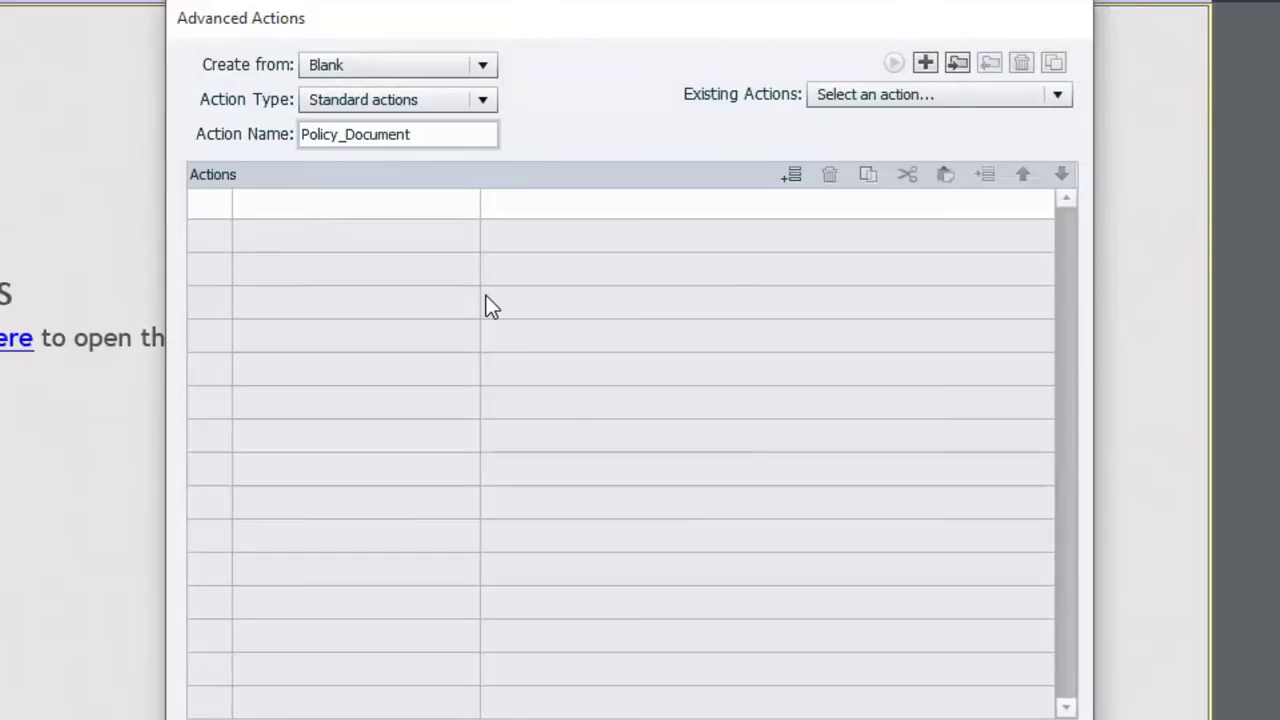
click(336, 206)
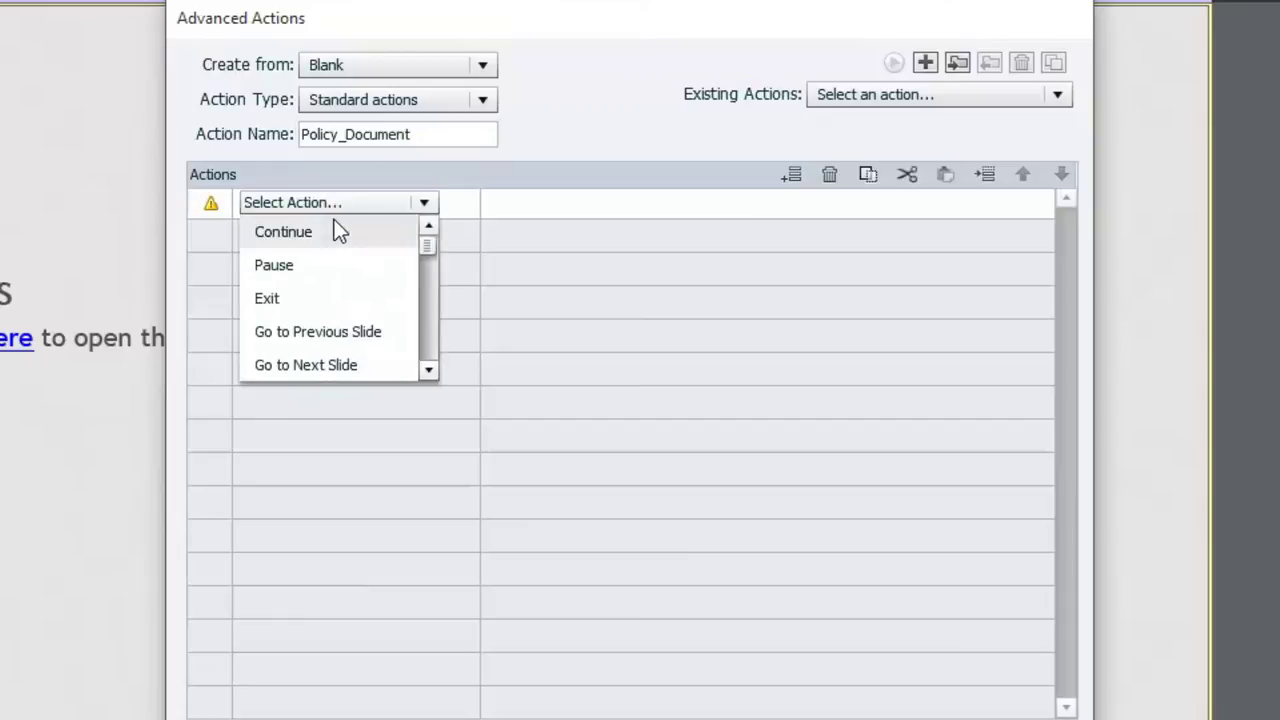
scroll(340, 231, down, 3)
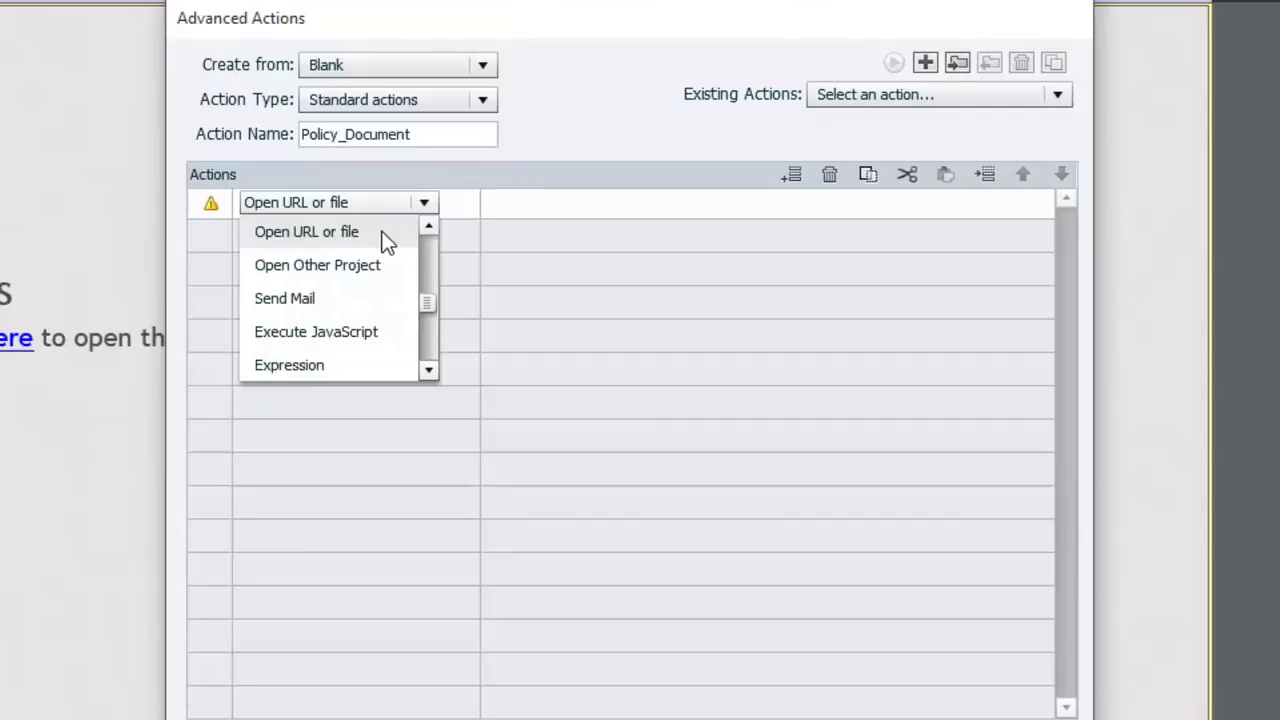
click(382, 233)
click(571, 203)
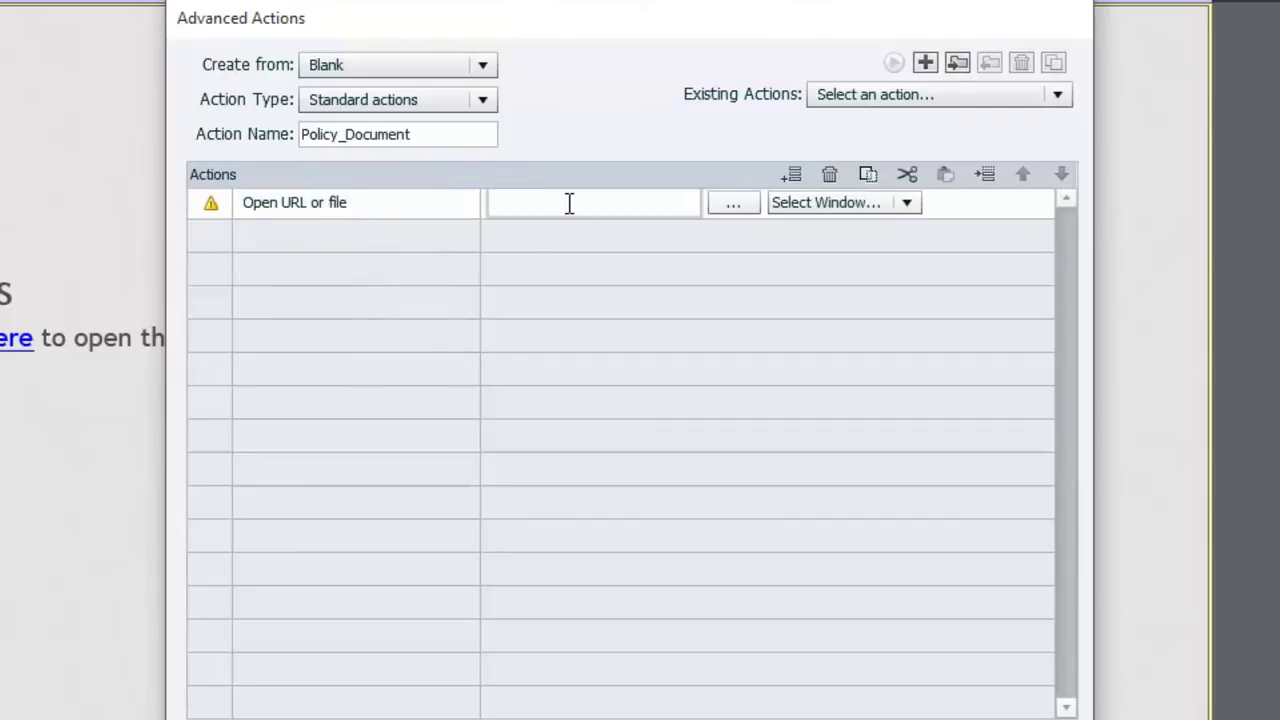
text(www.adobe.com)
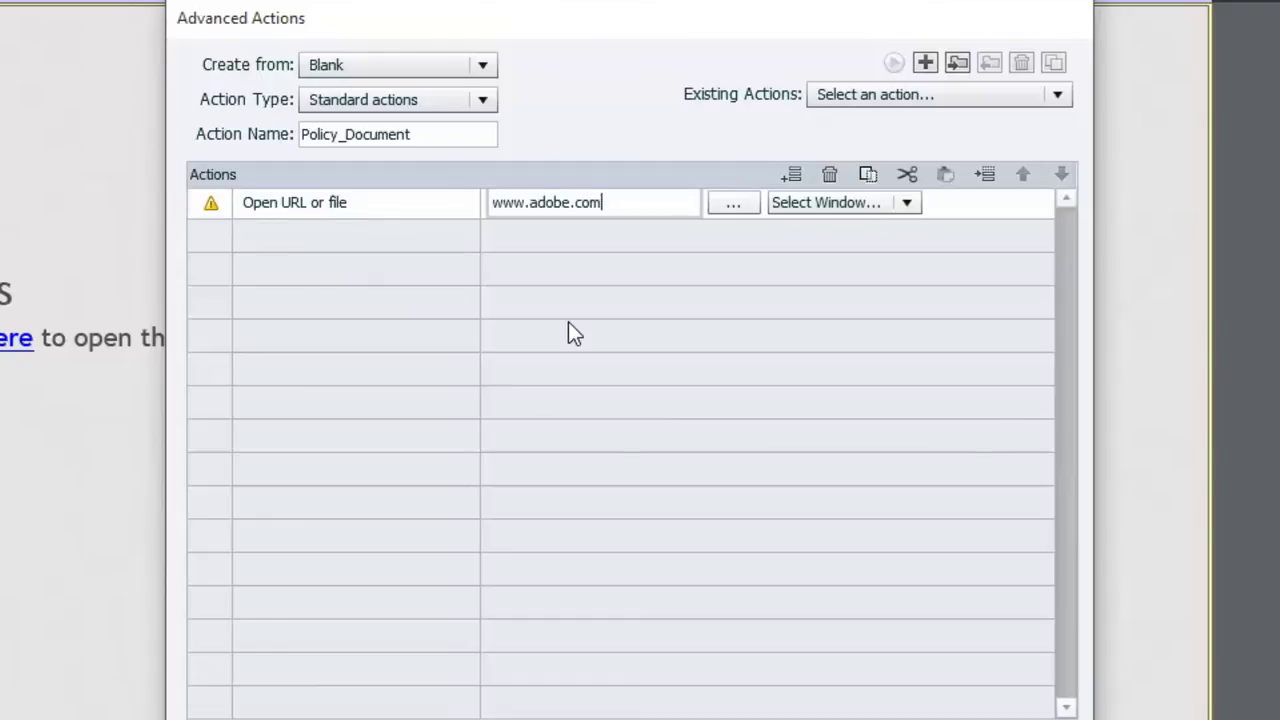
click(738, 203)
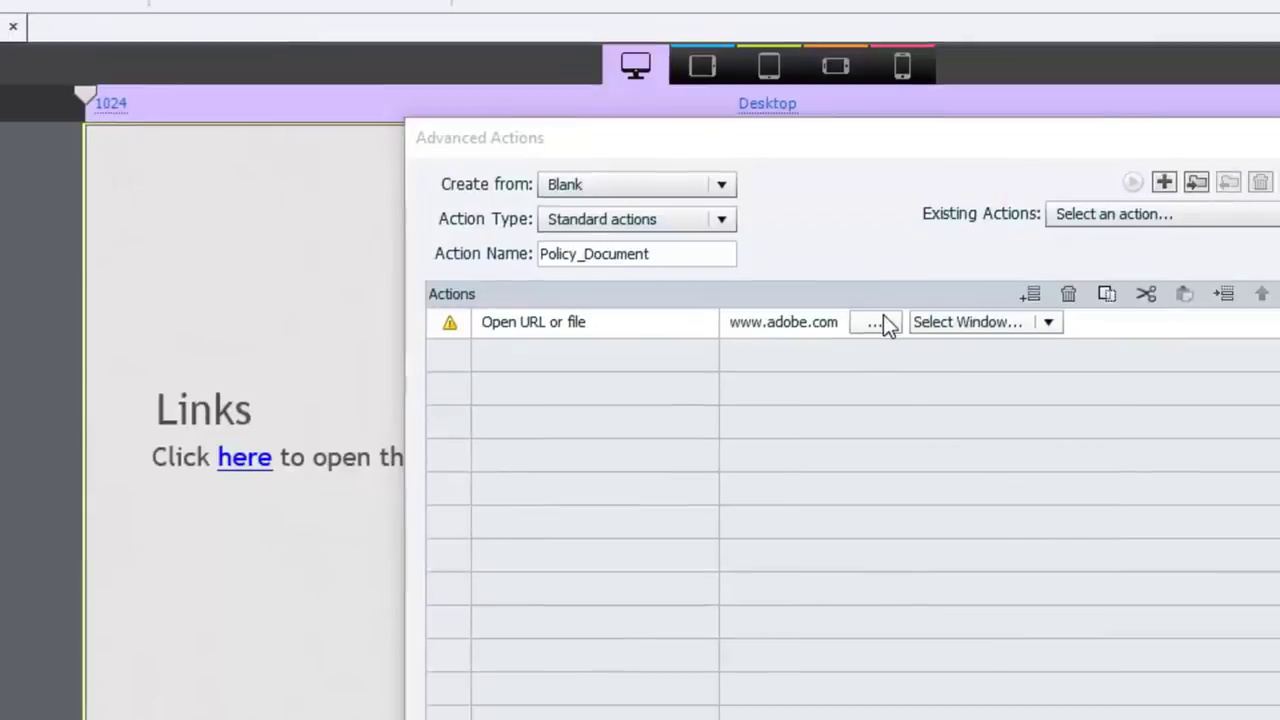
click(636, 203)
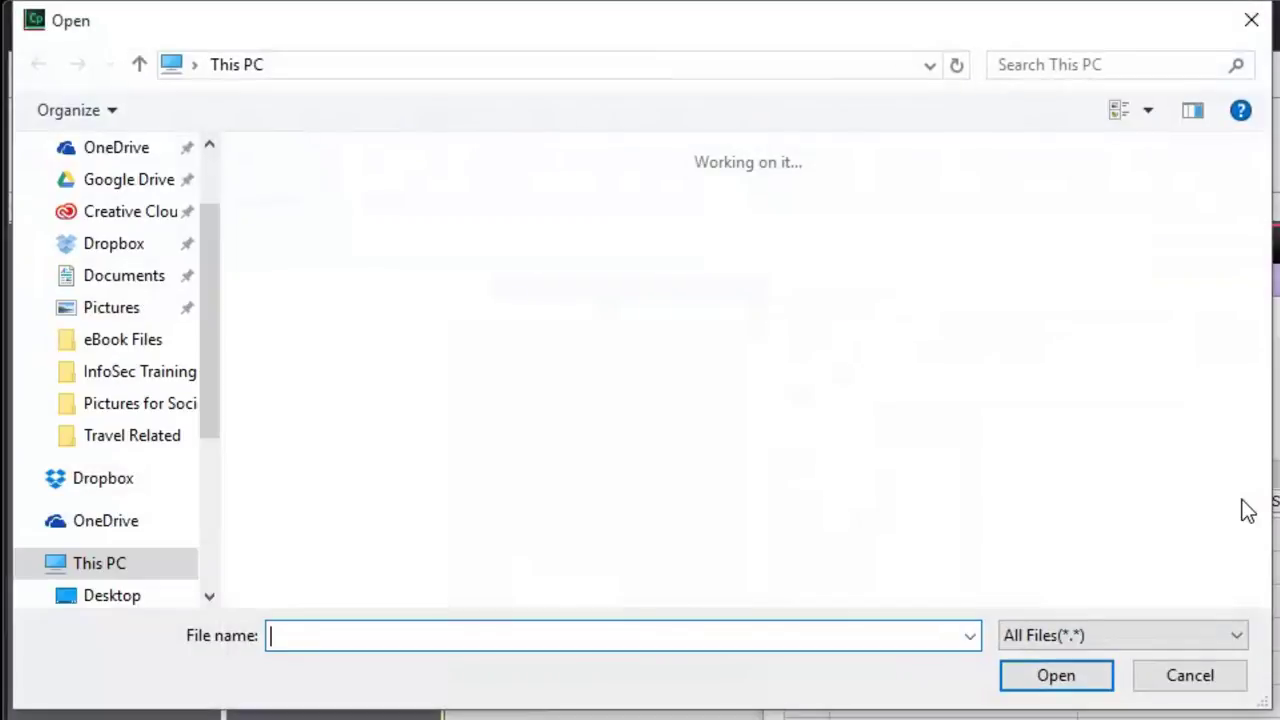
click(1200, 678)
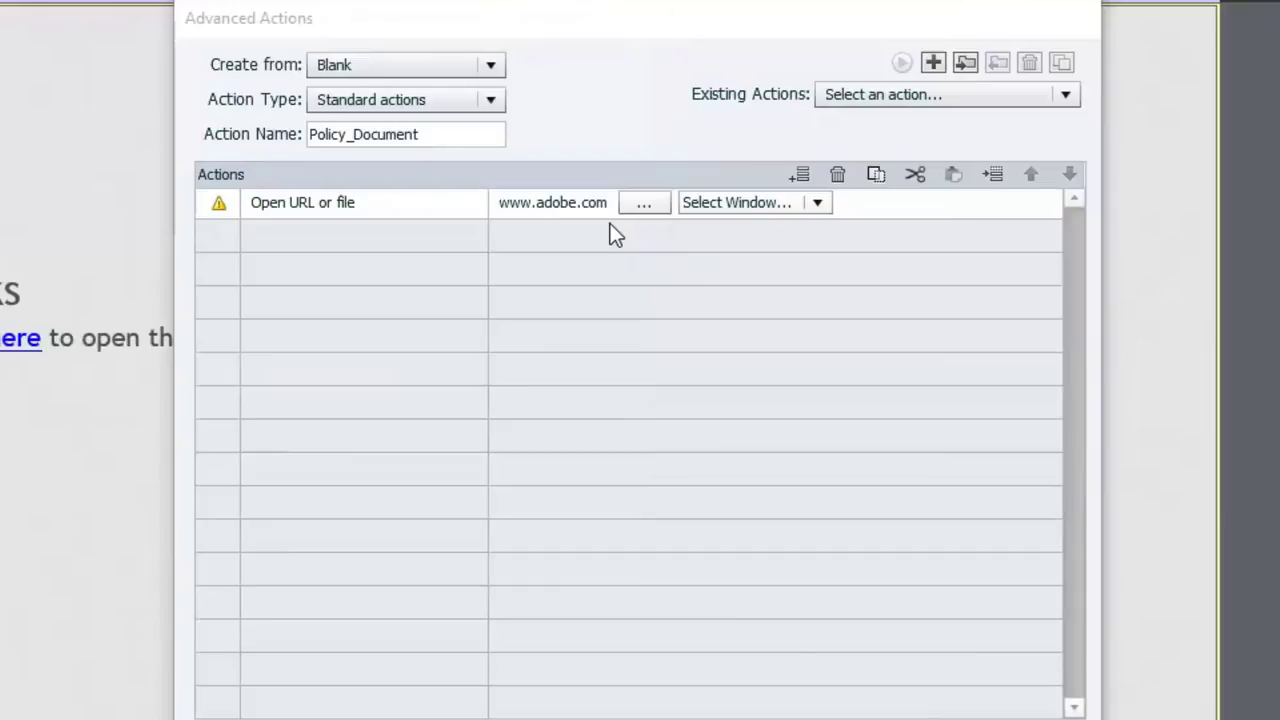
Make the URL open in a new window, then save Policy_Document as an action and leave the action editor.
click(818, 202)
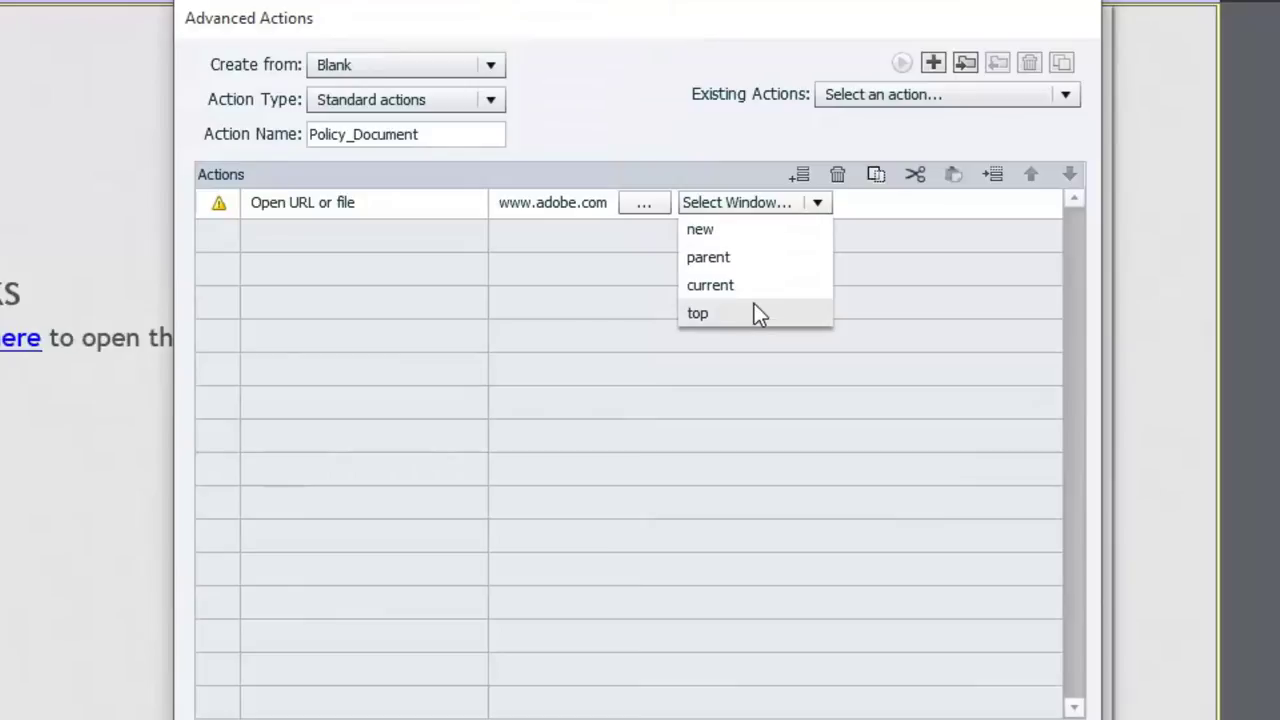
click(749, 236)
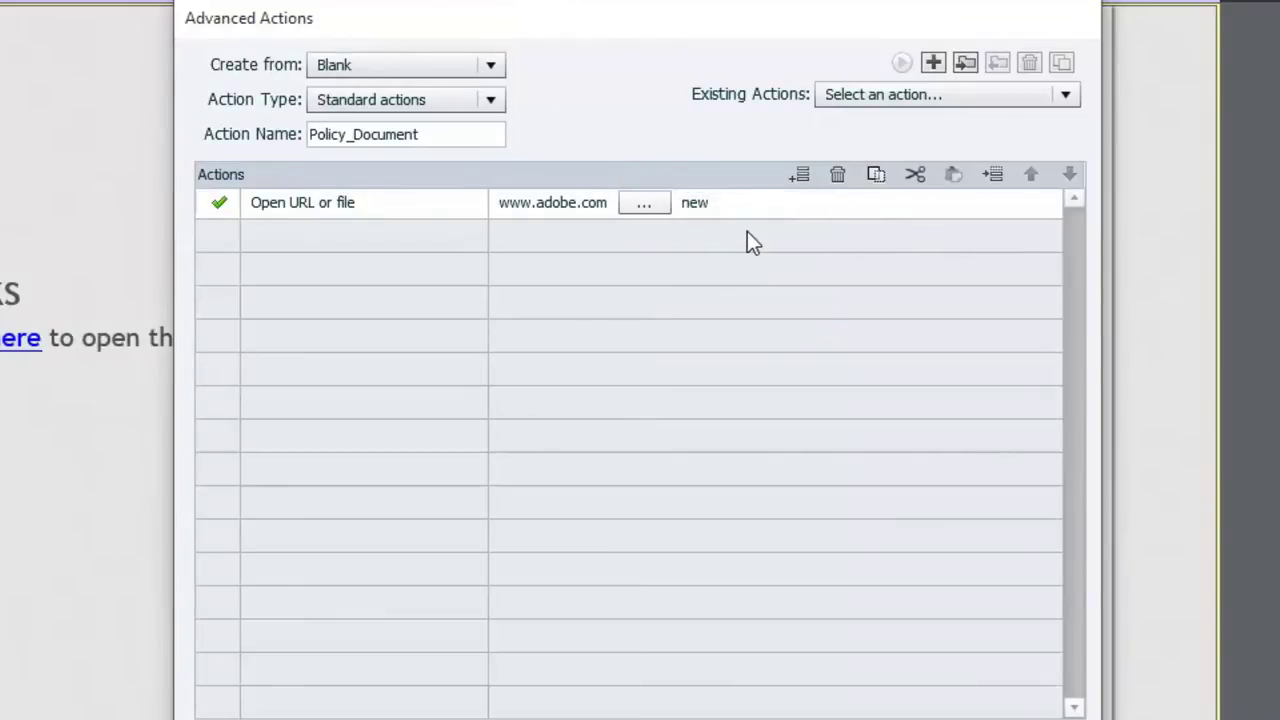
click(405, 242)
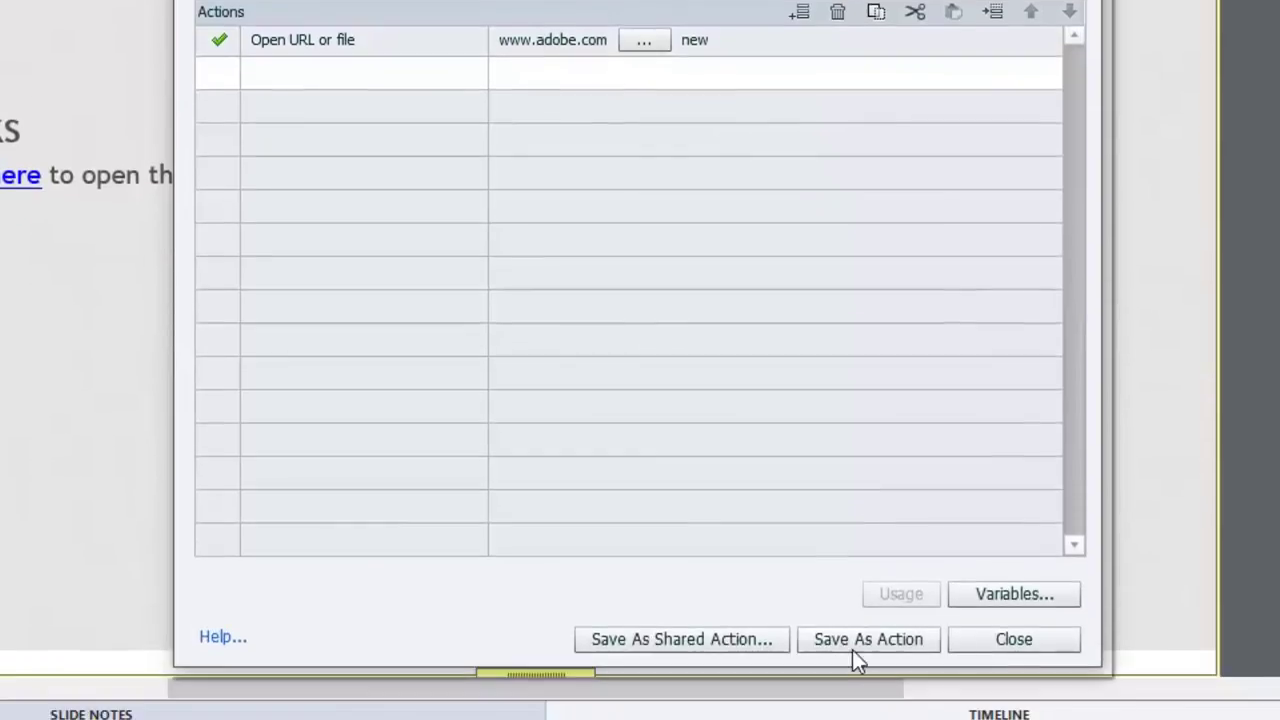
click(891, 640)
click(706, 303)
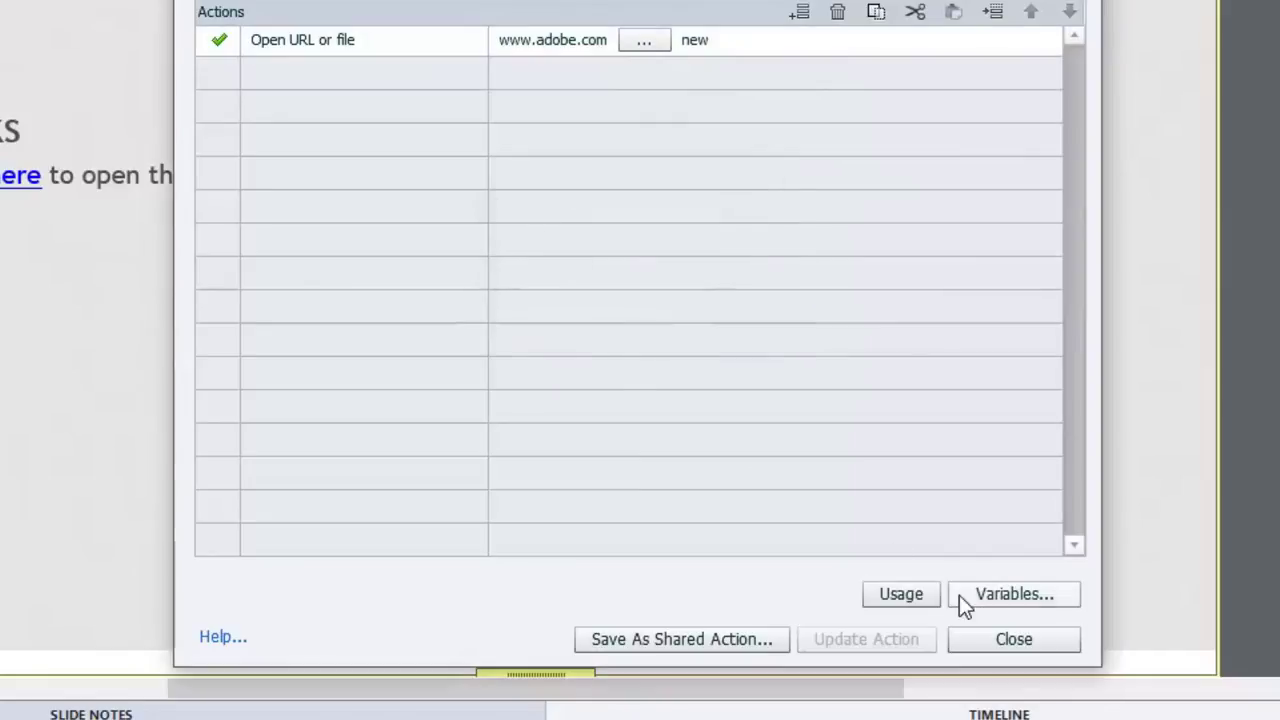
click(1014, 640)
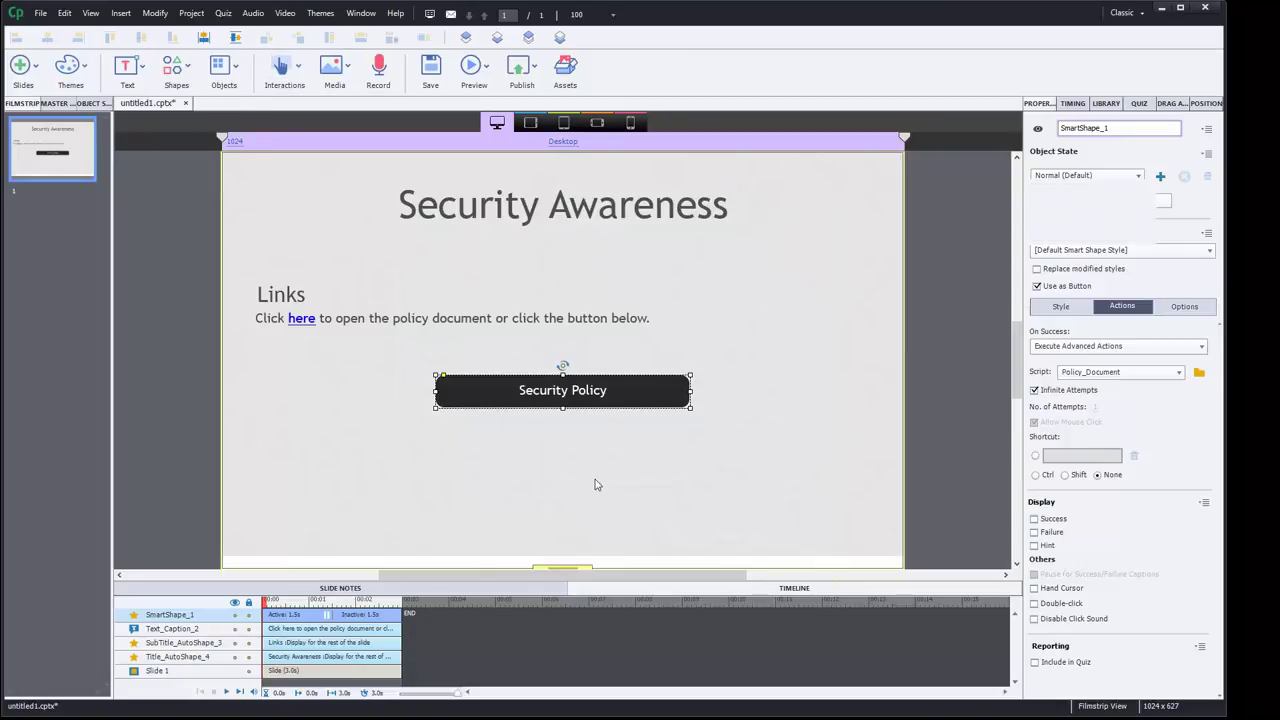
Insert a text button captioned Next in the slide's lower-right corner and check its timing.
key(ctrl+shift+b)
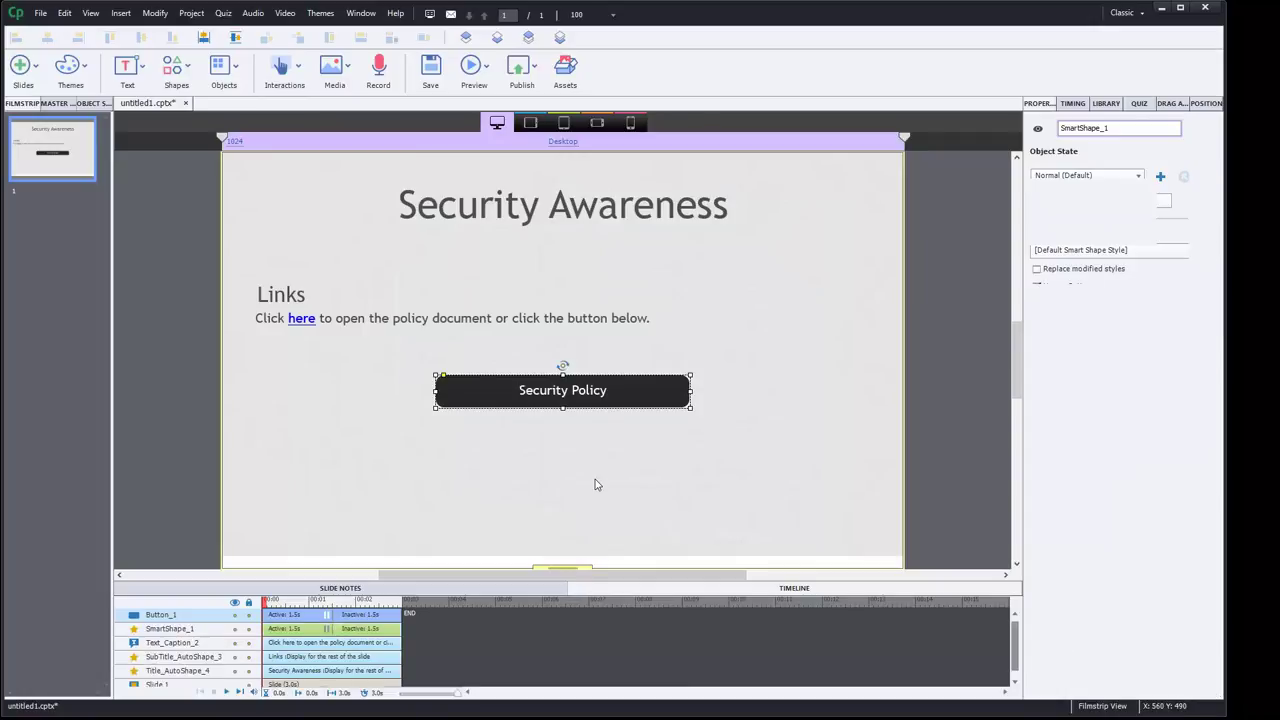
drag(573, 368, 940, 478)
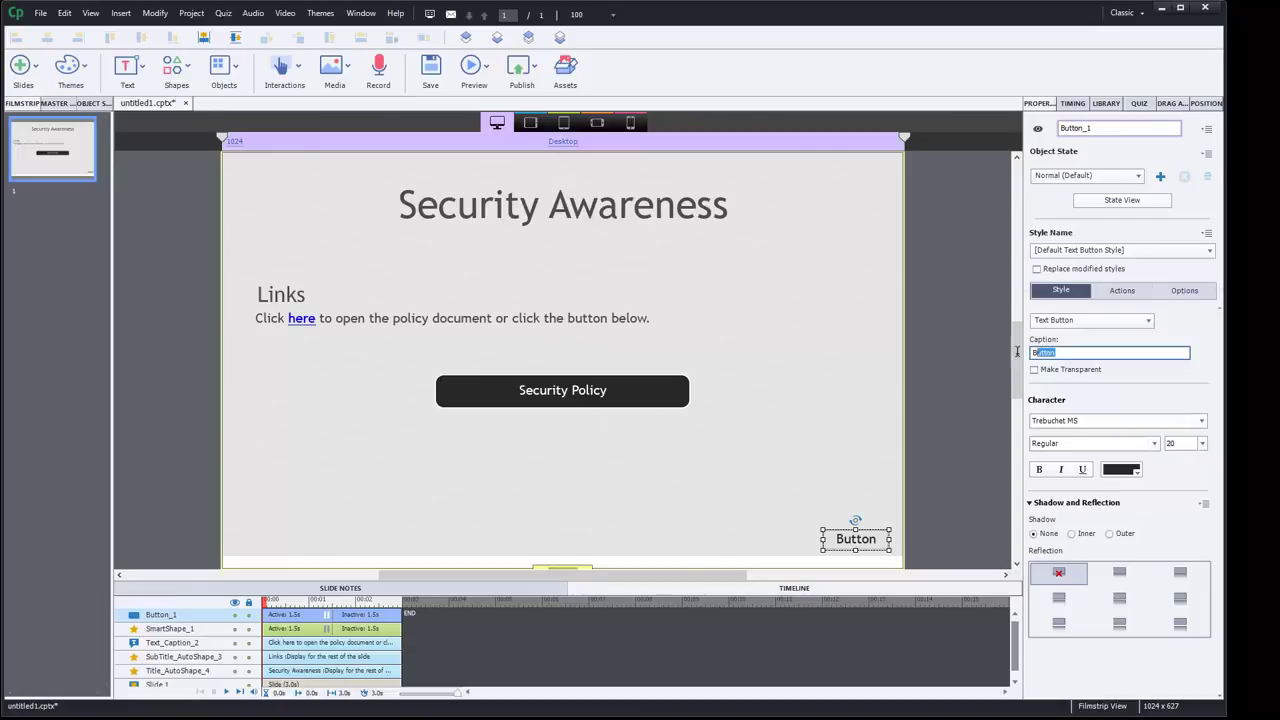
text(Next)
key(Return)
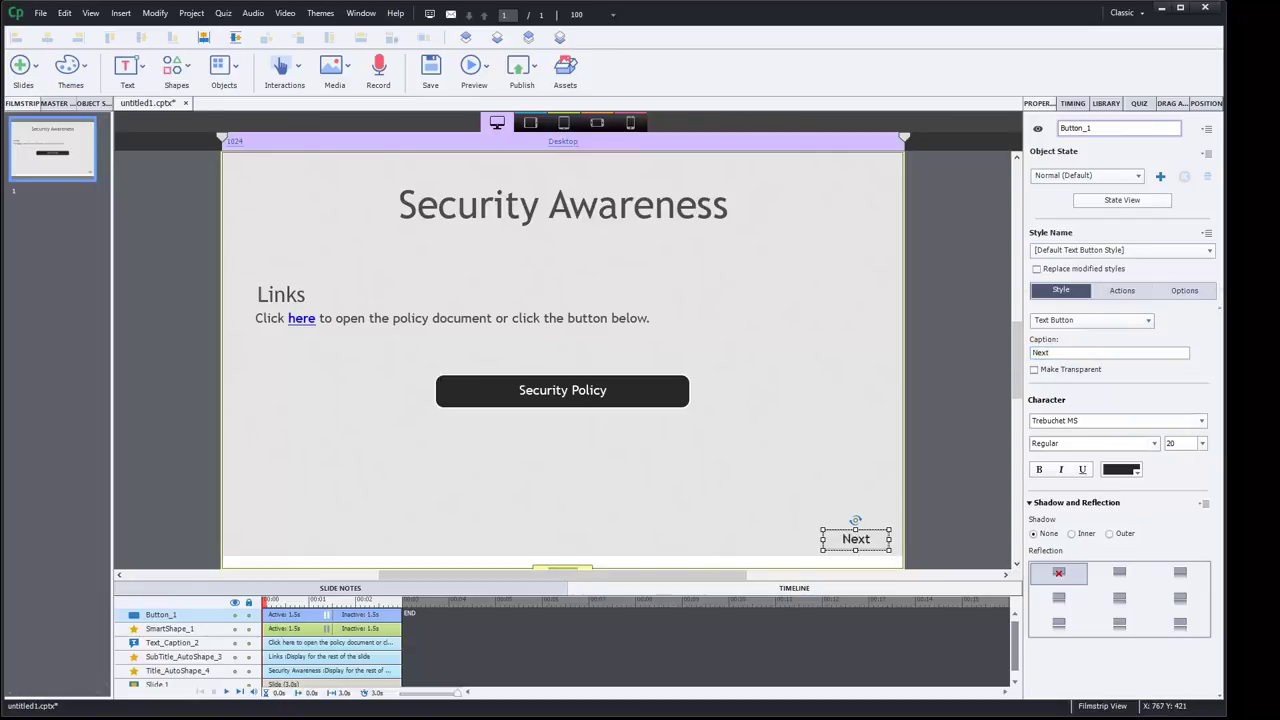
click(1074, 104)
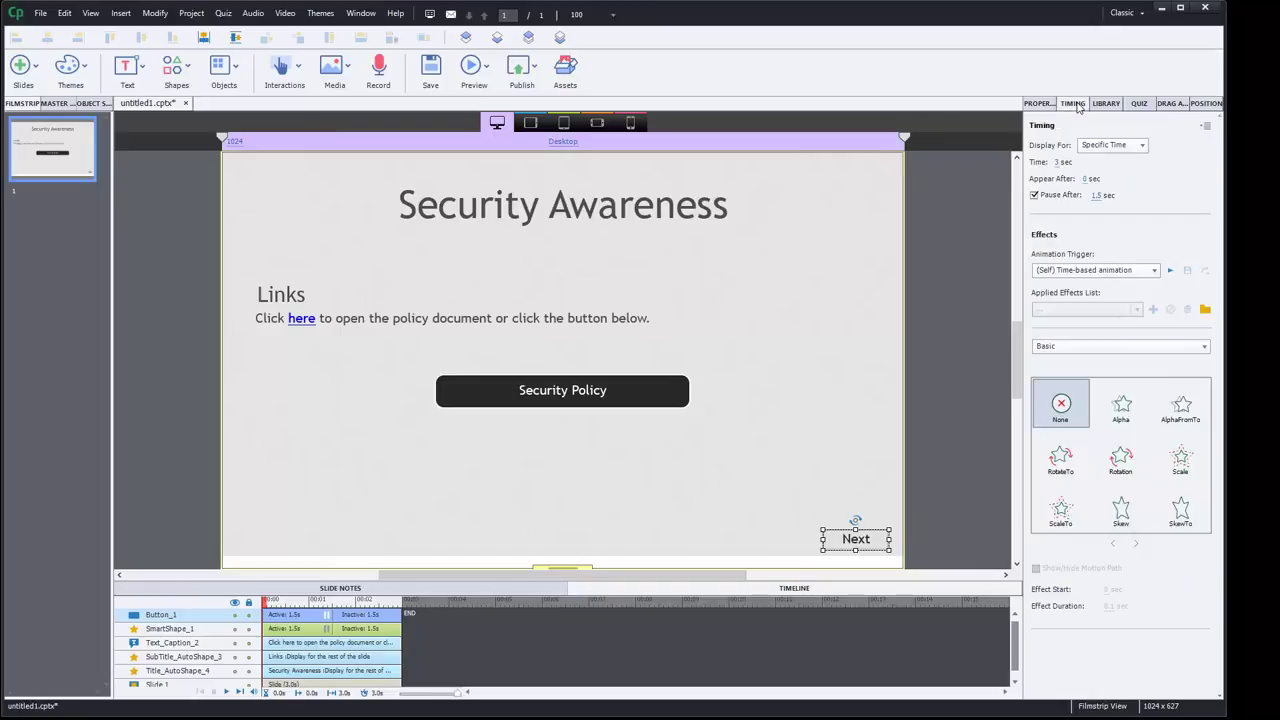
click(934, 369)
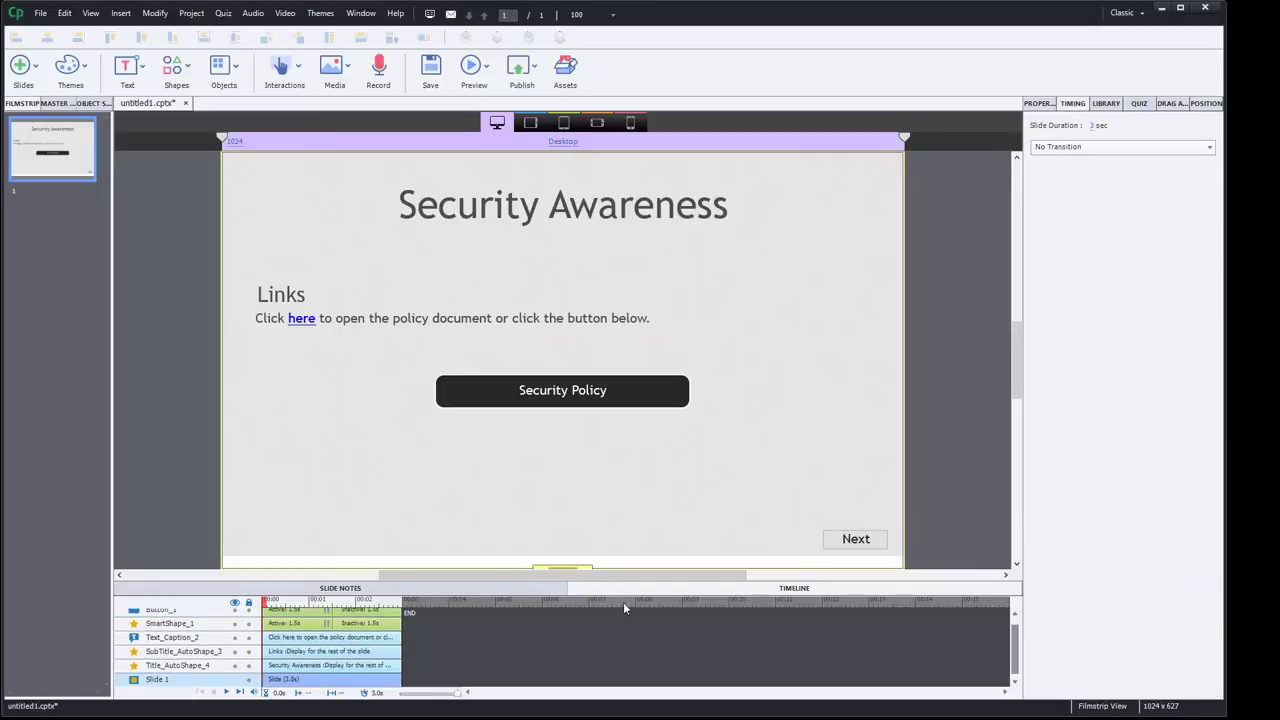
Preview the next 5 slides in the browser and test the "here" link and Security Policy button, returning to the lesson after each.
click(486, 67)
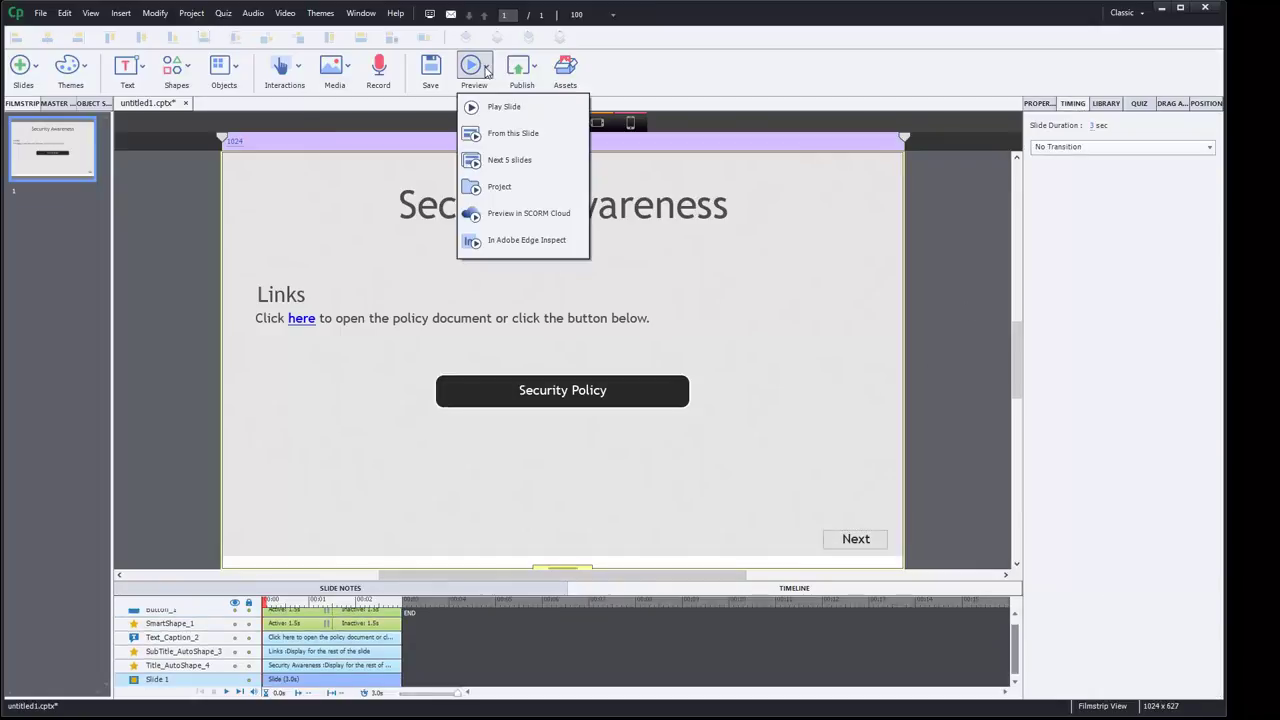
click(508, 160)
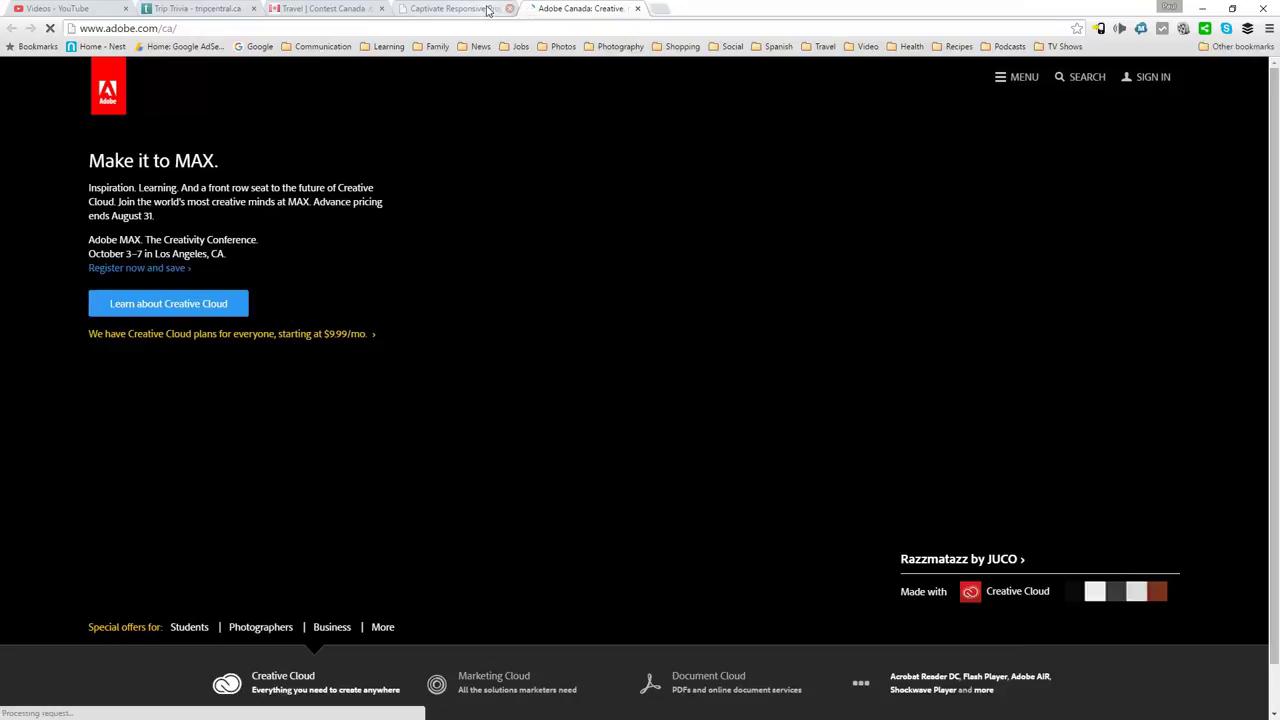
click(474, 9)
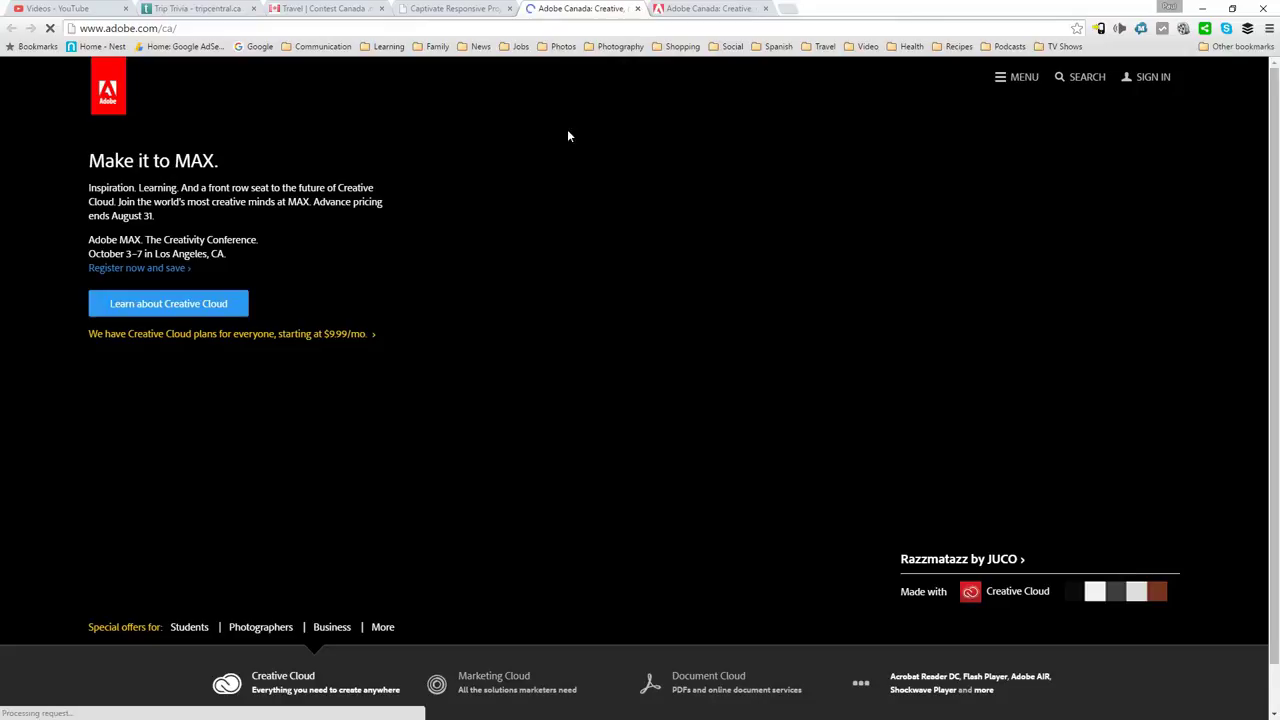
click(455, 8)
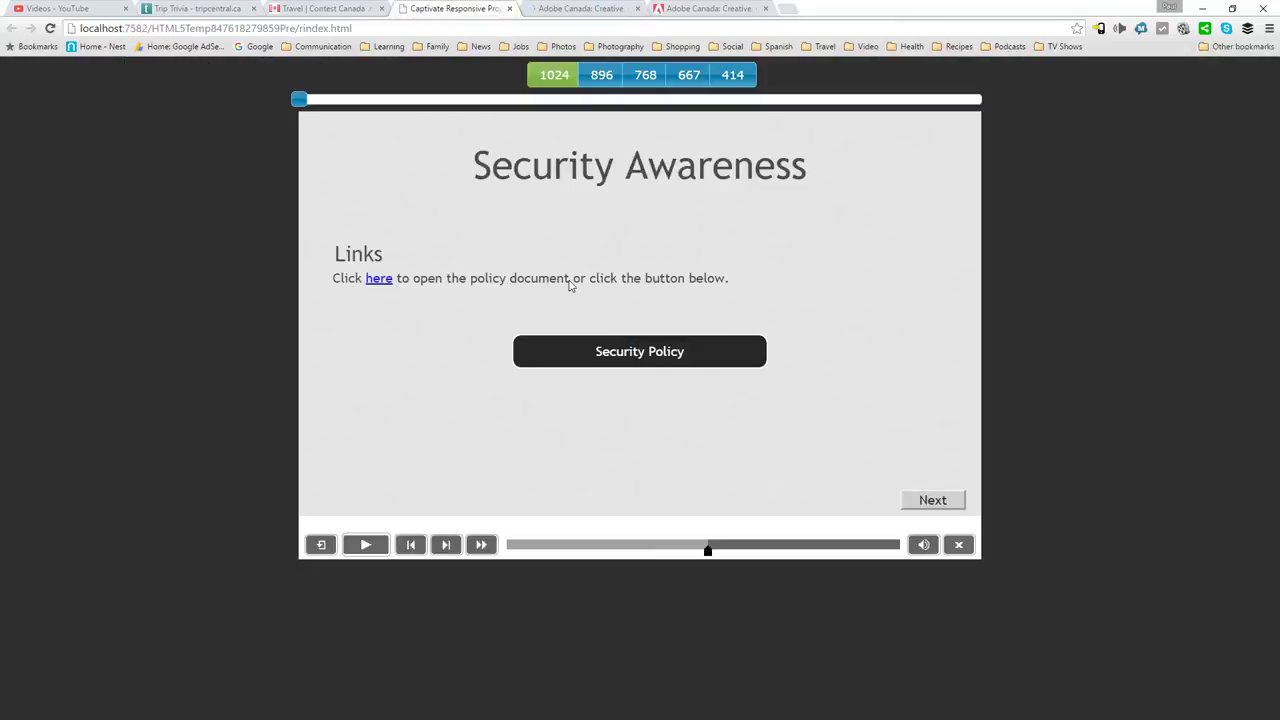